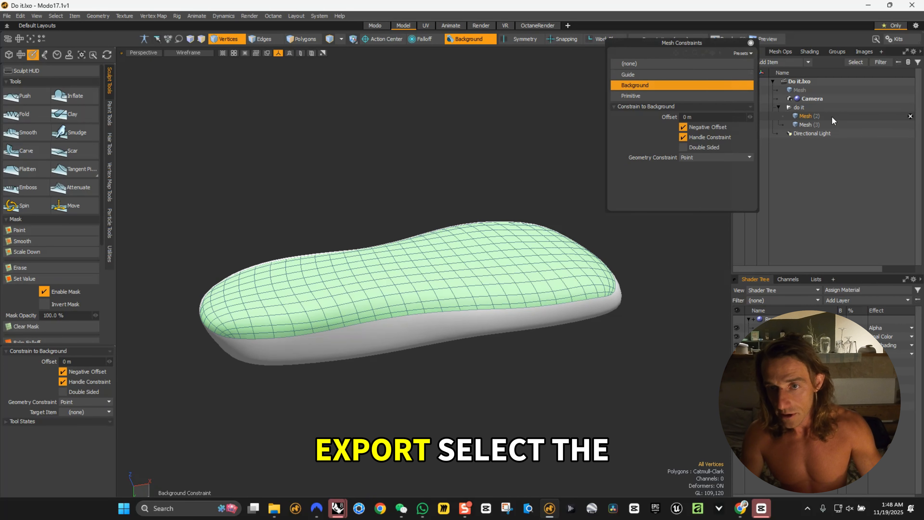
Export the selected Mesh (2) layer in Wavefront OBJ format, saving it as Untitled.obj on the Desktop.
{"action": "right_click", "coordinate": [797, 115]}
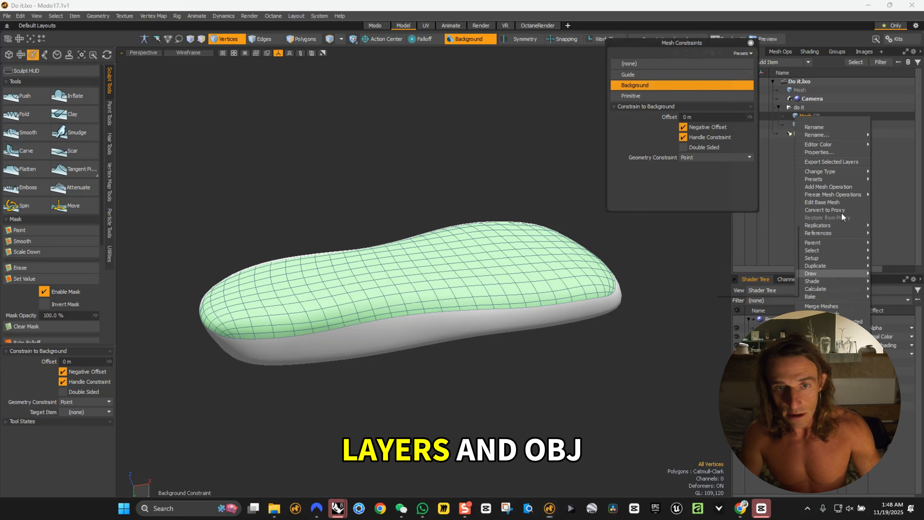
{"action": "left_click", "coordinate": [848, 161]}
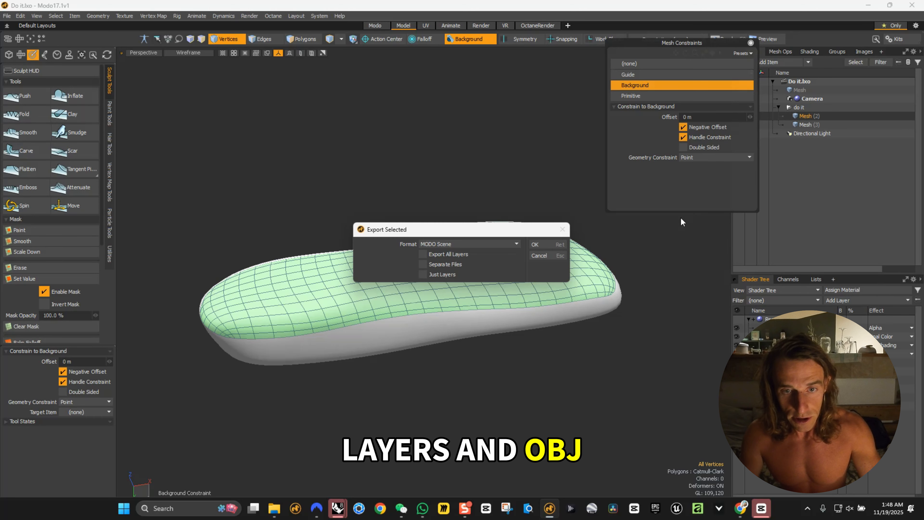
{"action": "left_click", "coordinate": [507, 244]}
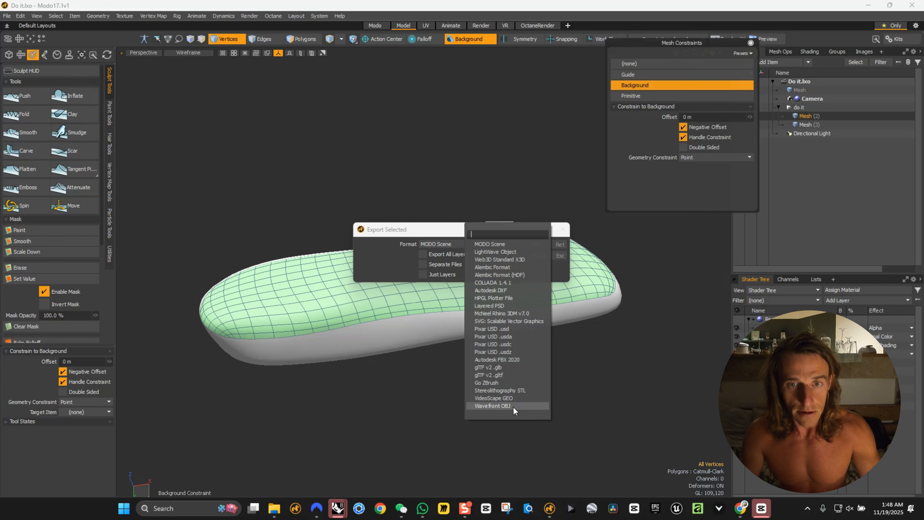
{"action": "left_click", "coordinate": [494, 405]}
{"action": "left_click", "coordinate": [542, 245]}
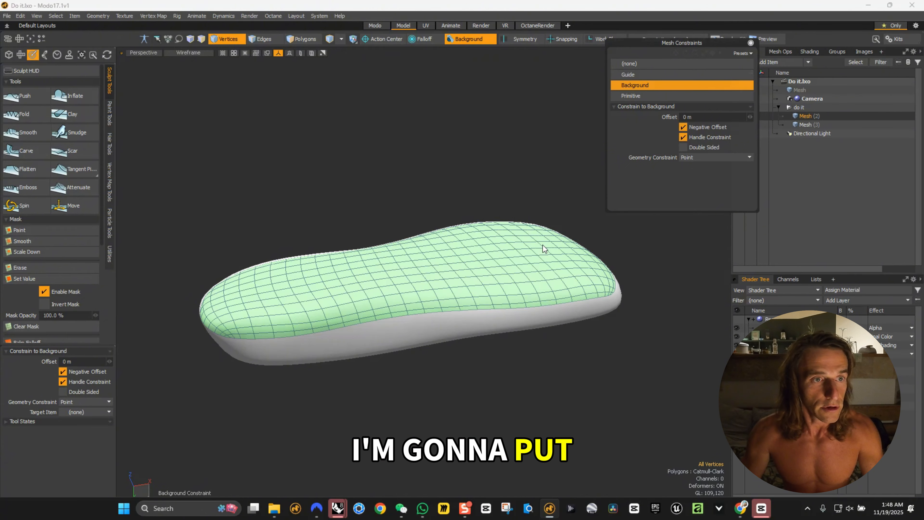
{"action": "scroll", "coordinate": [46, 142], "scroll_direction": "up", "scroll_amount": 3}
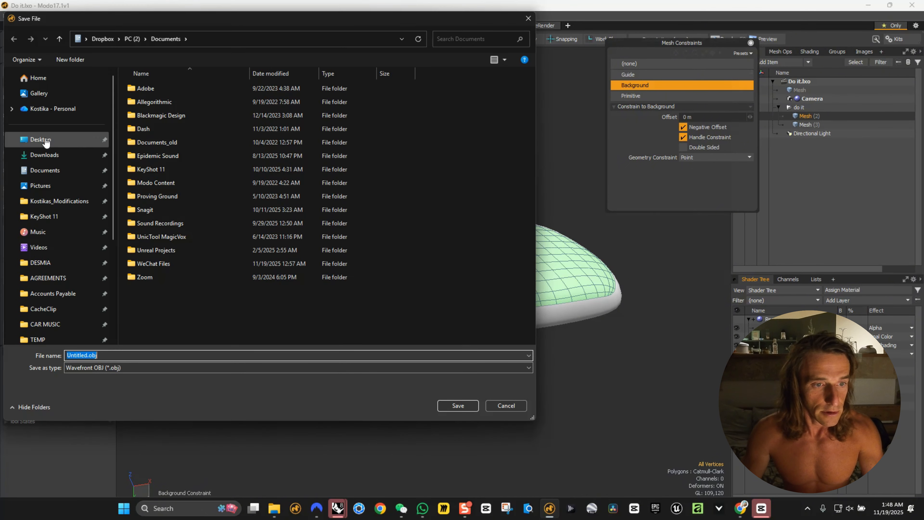
{"action": "left_click", "coordinate": [44, 142]}
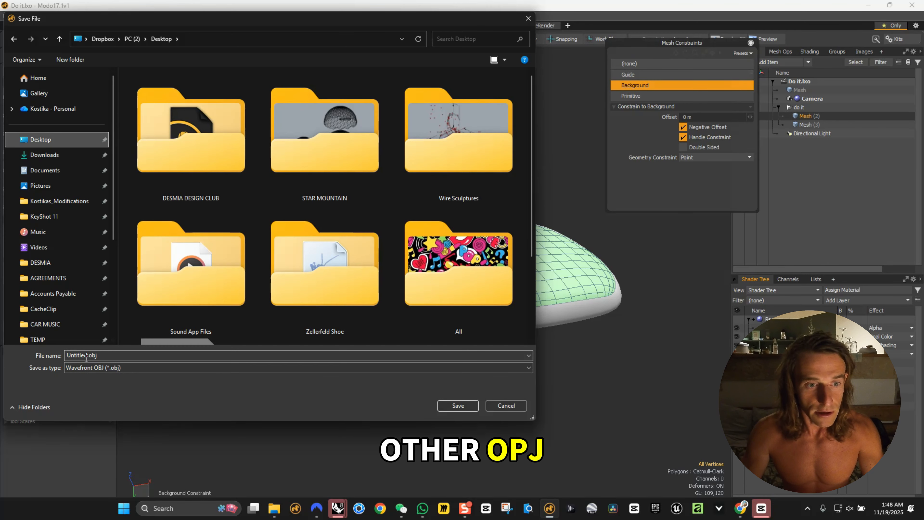
{"action": "scroll", "coordinate": [305, 242], "scroll_direction": "down", "scroll_amount": 3}
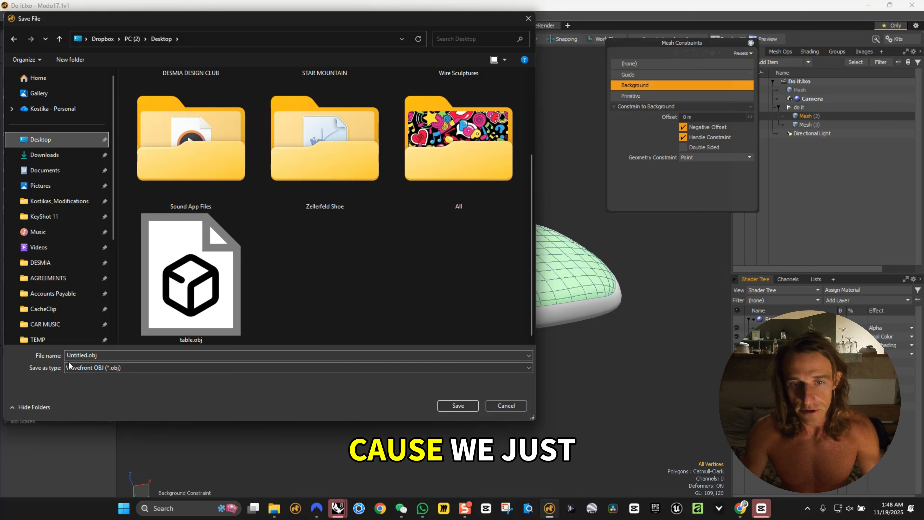
{"action": "left_click", "coordinate": [448, 405]}
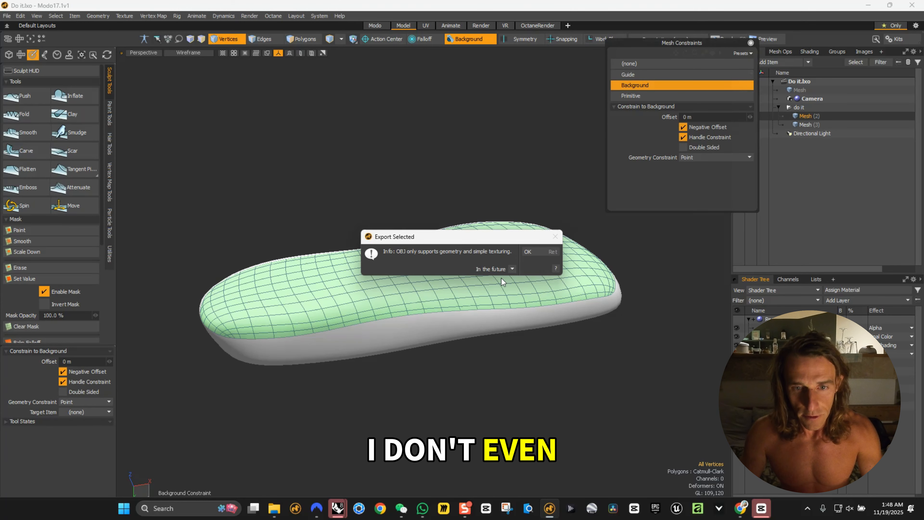
{"action": "left_click", "coordinate": [533, 252]}
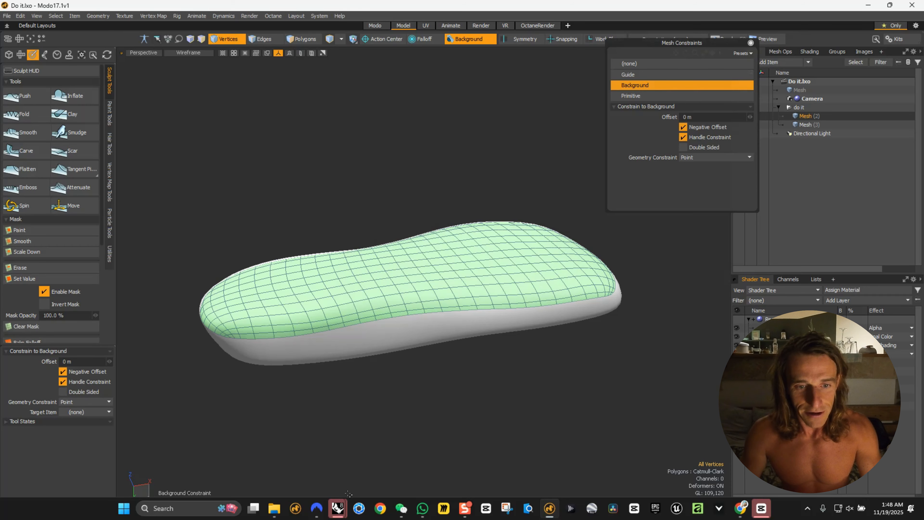
Switch to the CORD SHOE 002 file in Rhino and delete the cyan SubD surface above the sole.
{"action": "mouse_move", "coordinate": [338, 508]}
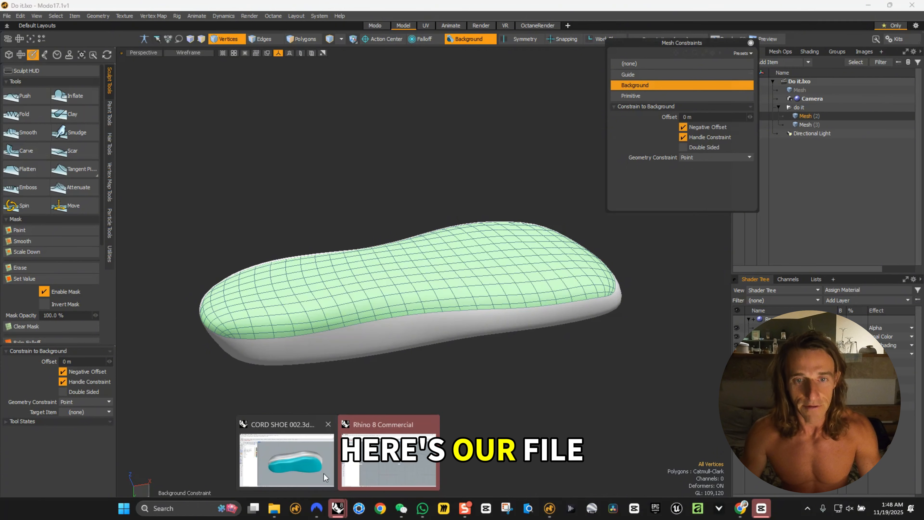
{"action": "left_click", "coordinate": [332, 462]}
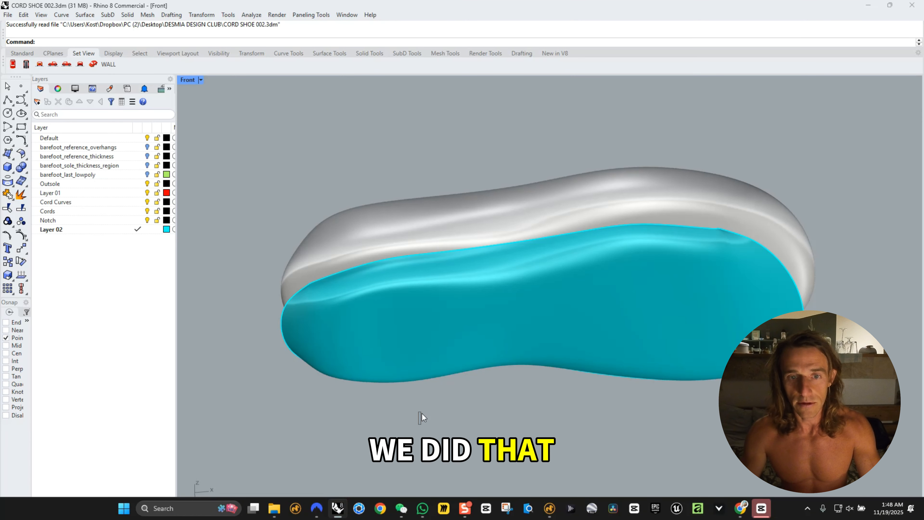
{"action": "left_click_drag", "start_coordinate": [422, 413], "coordinate": [423, 419]}
{"action": "key", "text": "super"}
{"action": "key", "text": "super"}
{"action": "right_click_drag", "start_coordinate": [478, 415], "coordinate": [505, 224]}
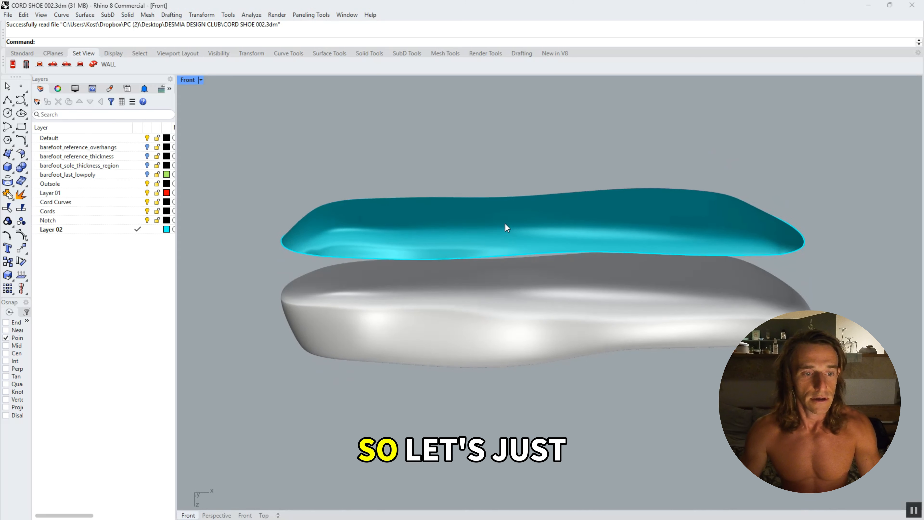
{"action": "left_click", "coordinate": [506, 226]}
{"action": "key", "text": "Delete"}
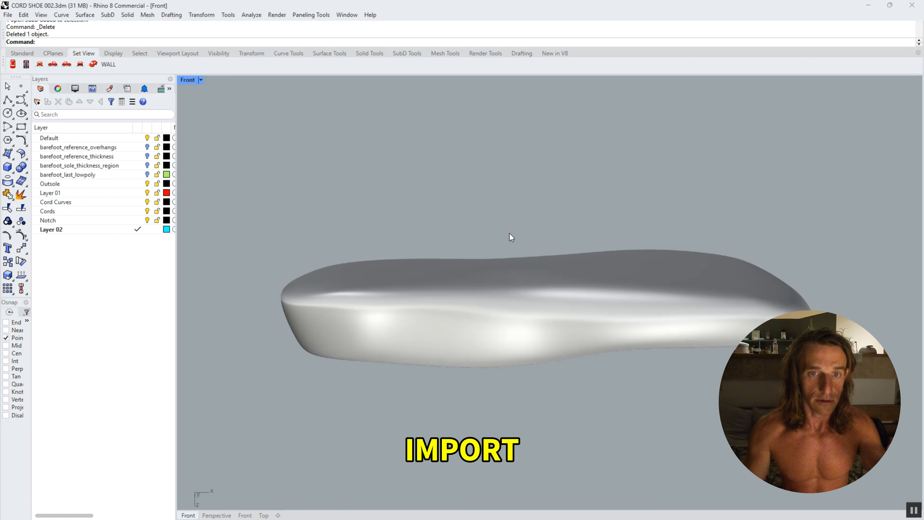
Import Untitled.obj from the Desktop, importing OBJ groups as object names and mapping OBJ Y to Rhino Z.
{"action": "type", "text": "Import"}
{"action": "key", "text": "Return"}
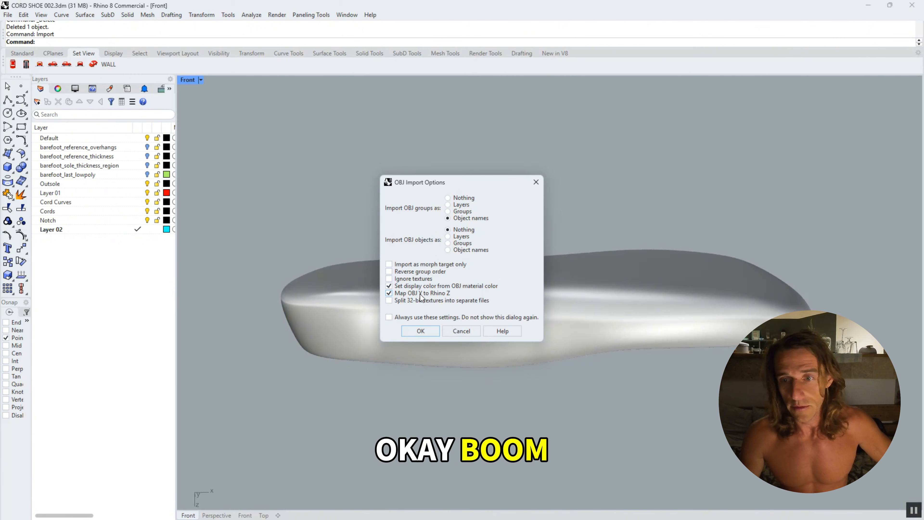
{"action": "left_click", "coordinate": [432, 329]}
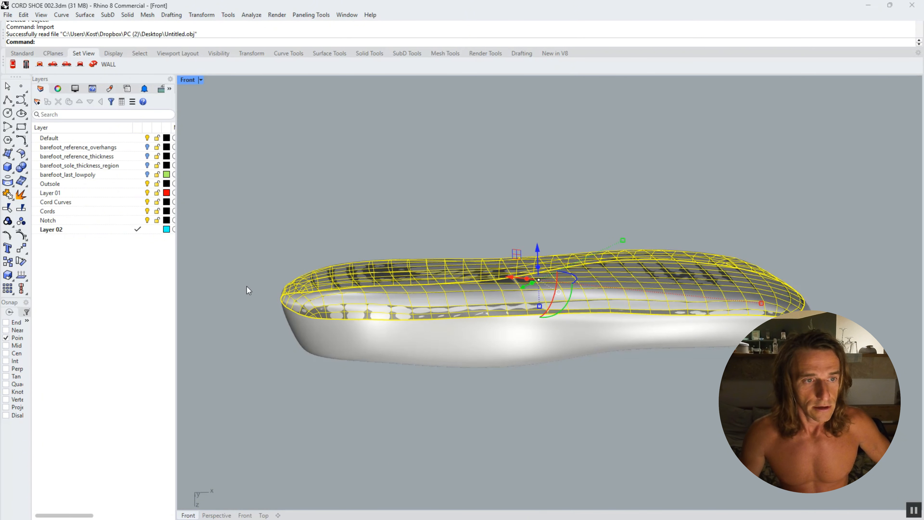
Create a layer named Bottom Surface and move the imported mesh onto it.
{"action": "right_click", "coordinate": [91, 300]}
{"action": "left_click", "coordinate": [98, 305]}
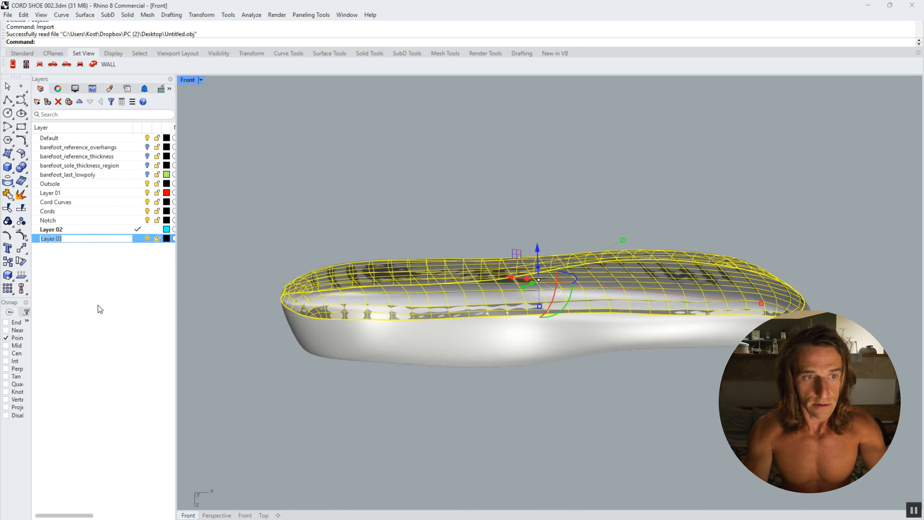
{"action": "type", "text": "Bott"}
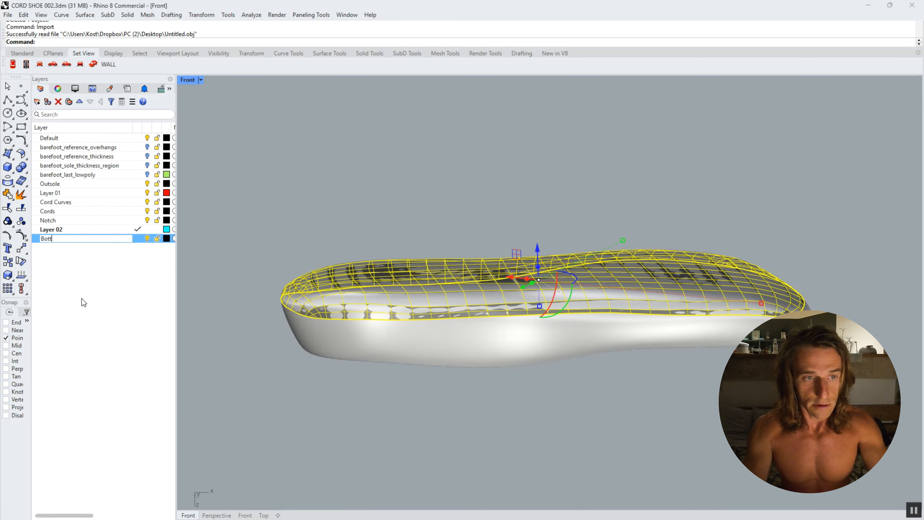
{"action": "type", "text": "om Surfac"}
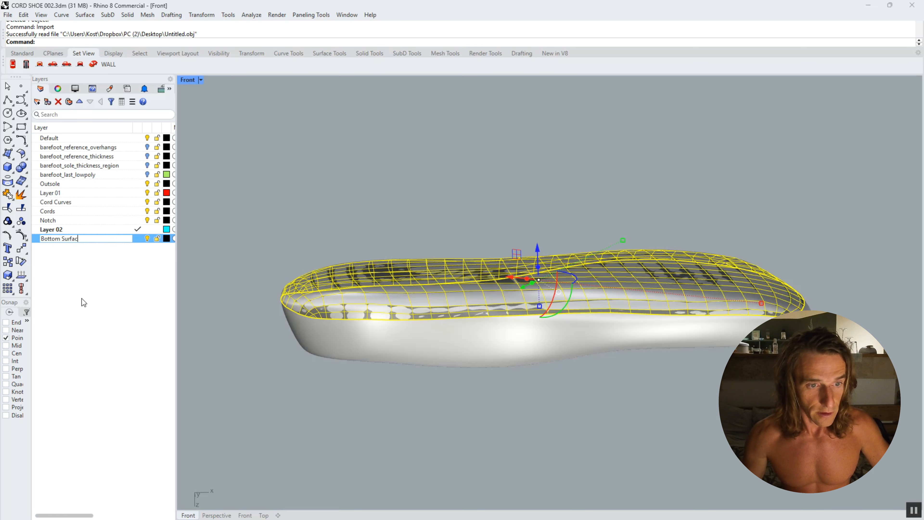
{"action": "type", "text": "e"}
{"action": "key", "text": "Return"}
{"action": "right_click", "coordinate": [87, 237]}
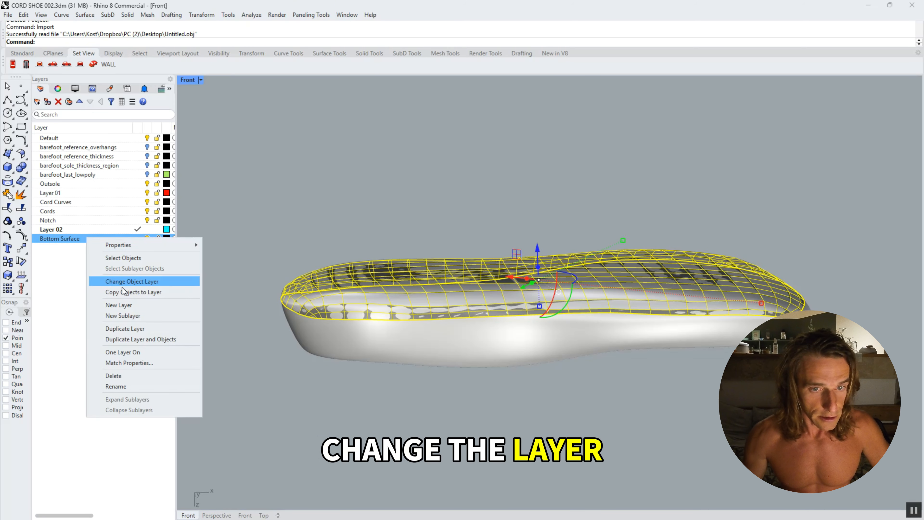
{"action": "left_click", "coordinate": [134, 283]}
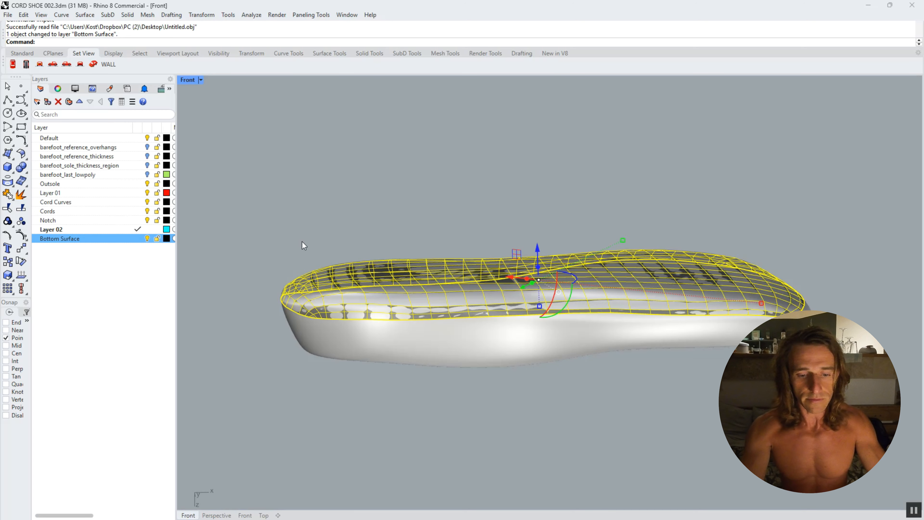
Hide the closed sole SubD and set the imported mesh's display color to By Layer.
{"action": "left_click", "coordinate": [336, 341], "text": "shift"}
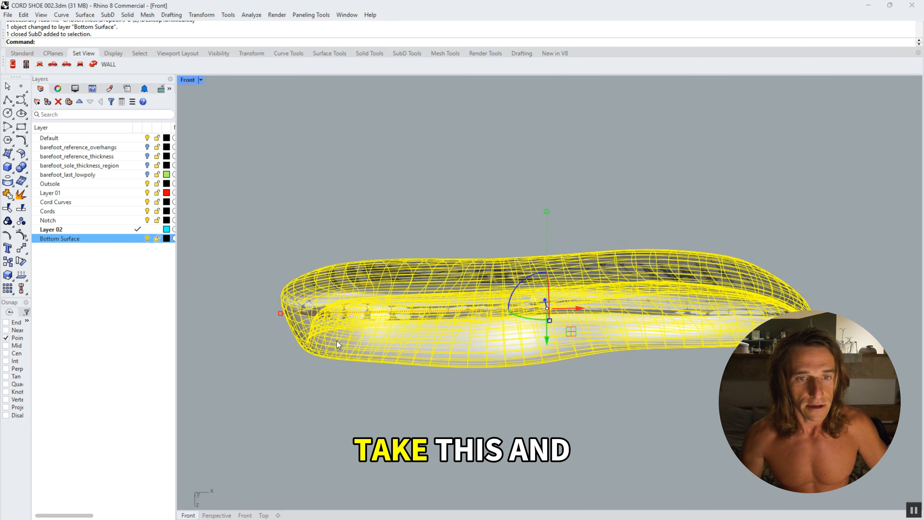
{"action": "key", "text": "ctrl+h"}
{"action": "left_click", "coordinate": [370, 288]}
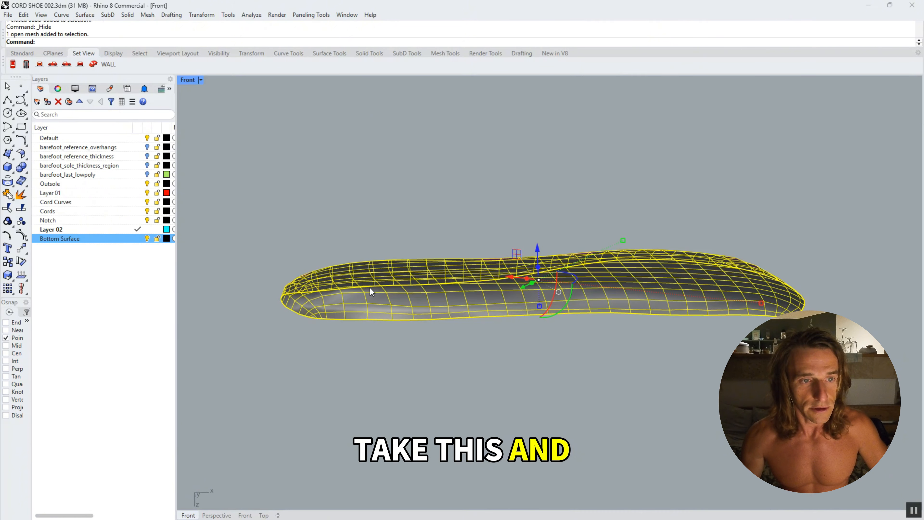
{"action": "right_click", "coordinate": [103, 239]}
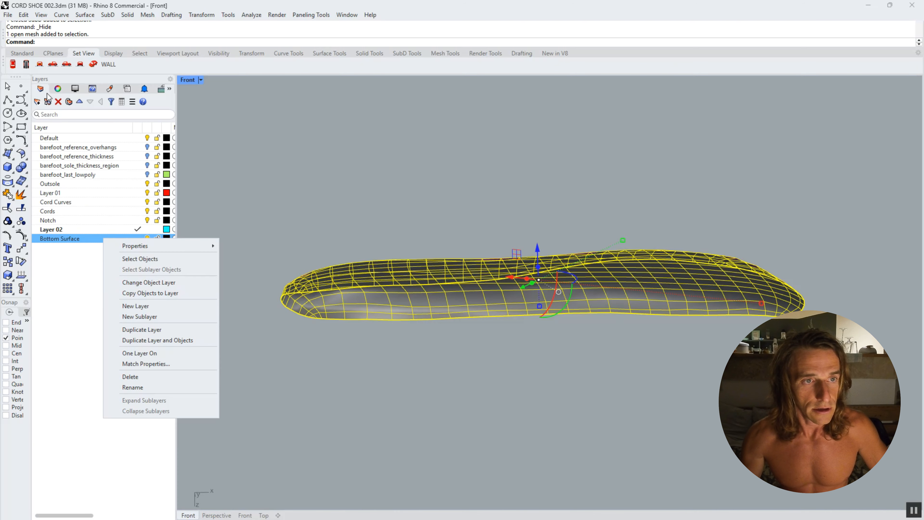
{"action": "left_click", "coordinate": [59, 88]}
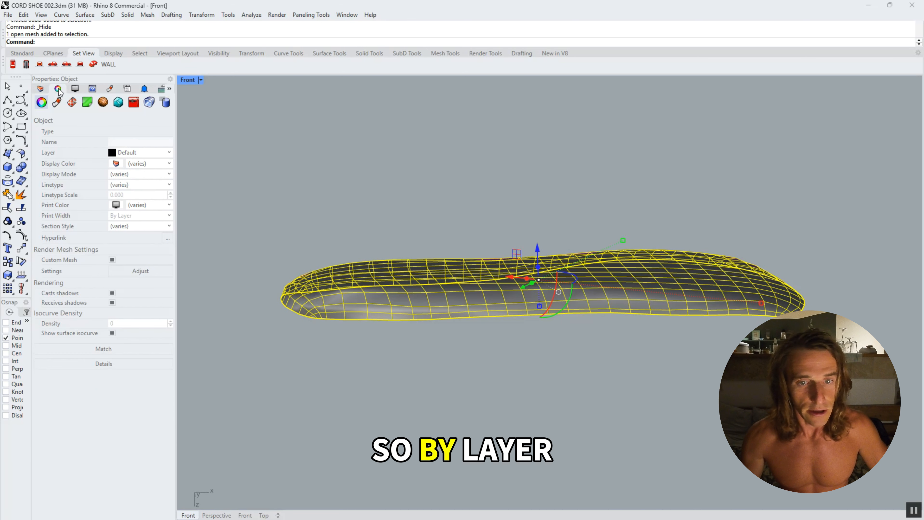
{"action": "left_click", "coordinate": [145, 164]}
{"action": "left_click", "coordinate": [140, 174]}
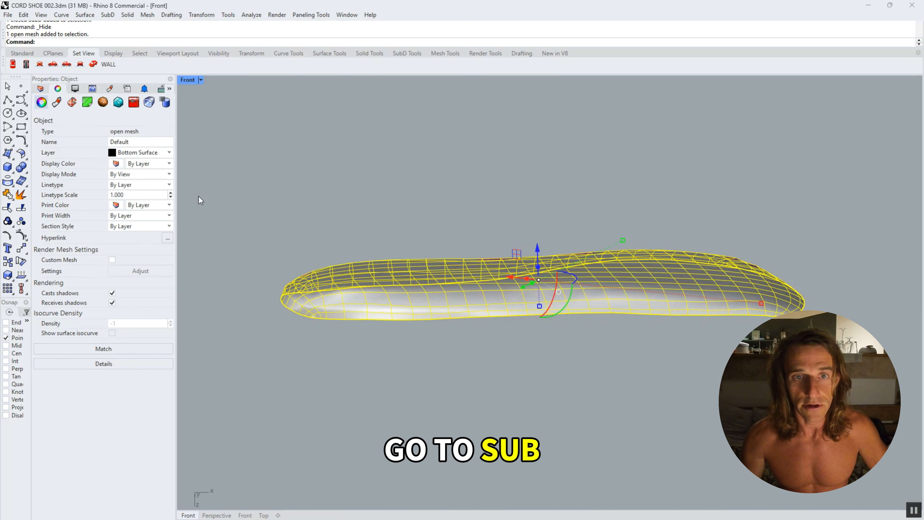
Convert the imported mesh to a SubD with DeleteInput set to Yes and UseMesh set to ControlPoints.
{"action": "left_click", "coordinate": [407, 54]}
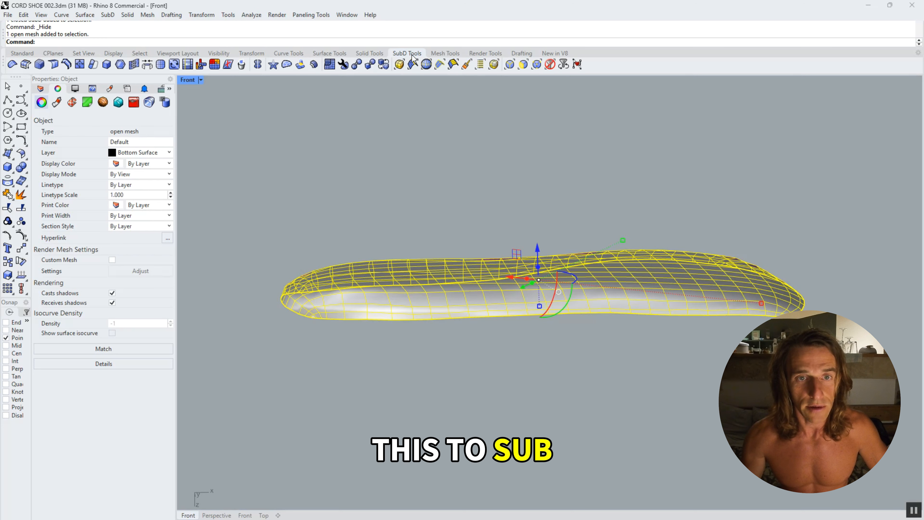
{"action": "left_click", "coordinate": [368, 68]}
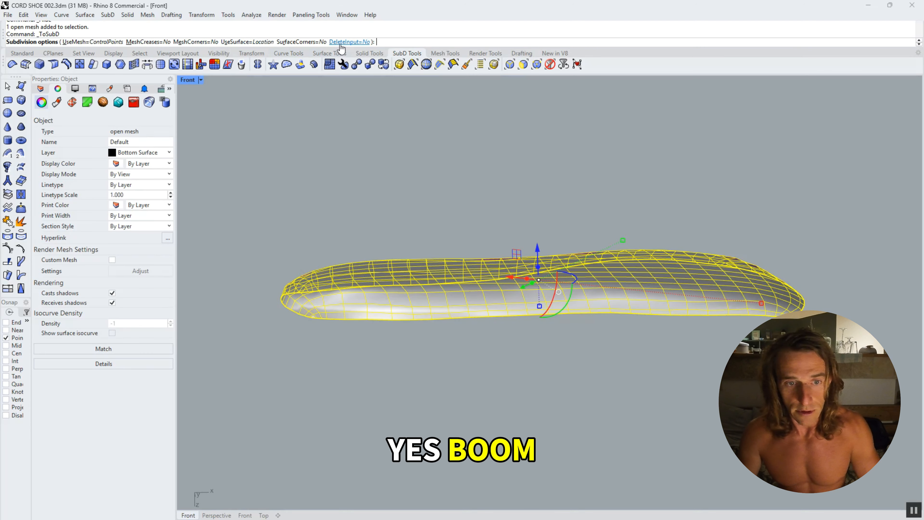
{"action": "left_click", "coordinate": [350, 42]}
{"action": "key", "text": "Return"}
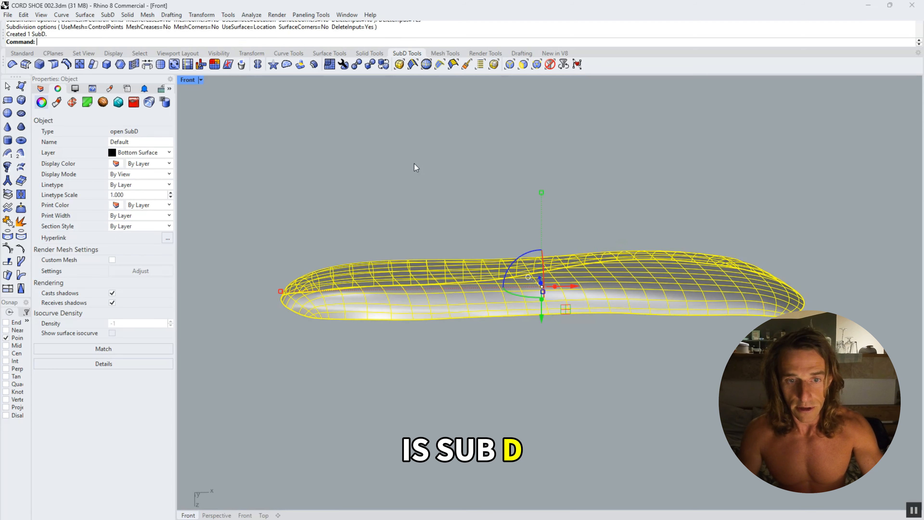
Toggle the SubD display between flat and smooth, and examine the deselected surface and its open edge.
{"action": "key", "text": "Tab"}
{"action": "key", "text": "Tab"}
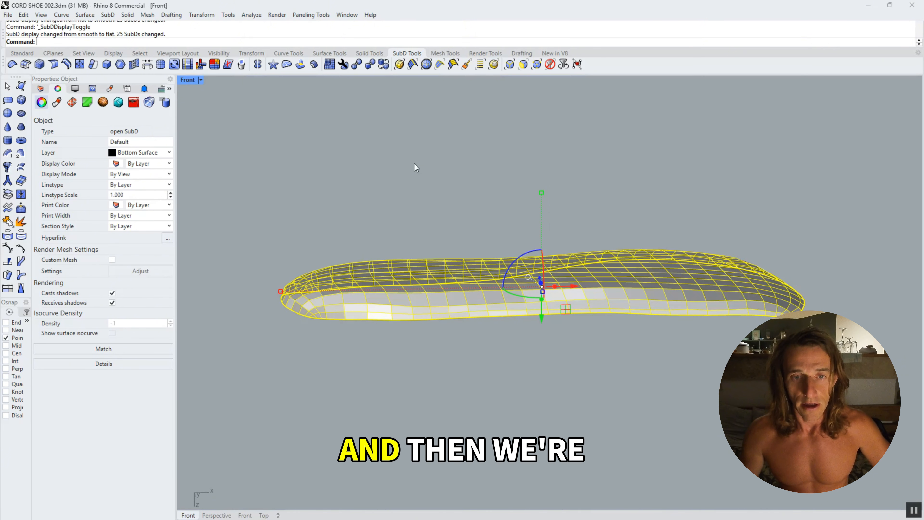
{"action": "left_click", "coordinate": [416, 167]}
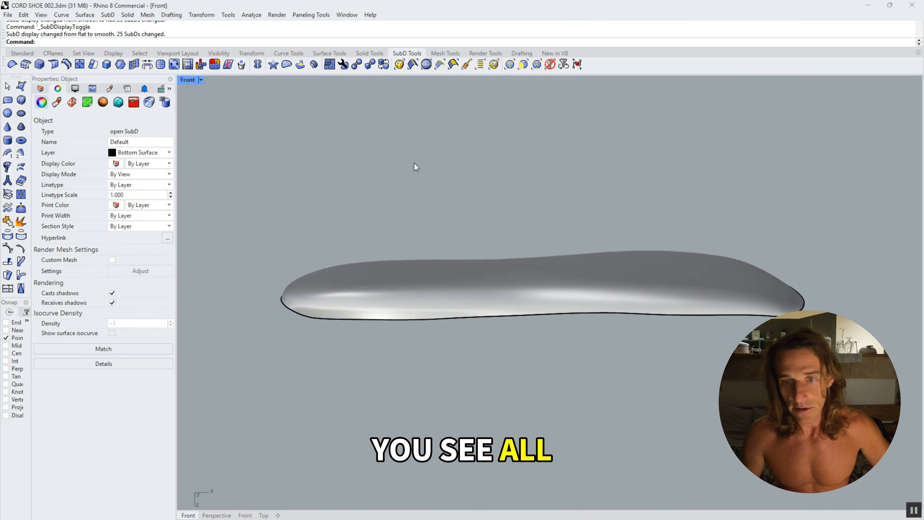
{"action": "left_click", "coordinate": [439, 279]}
{"action": "left_click", "coordinate": [441, 180]}
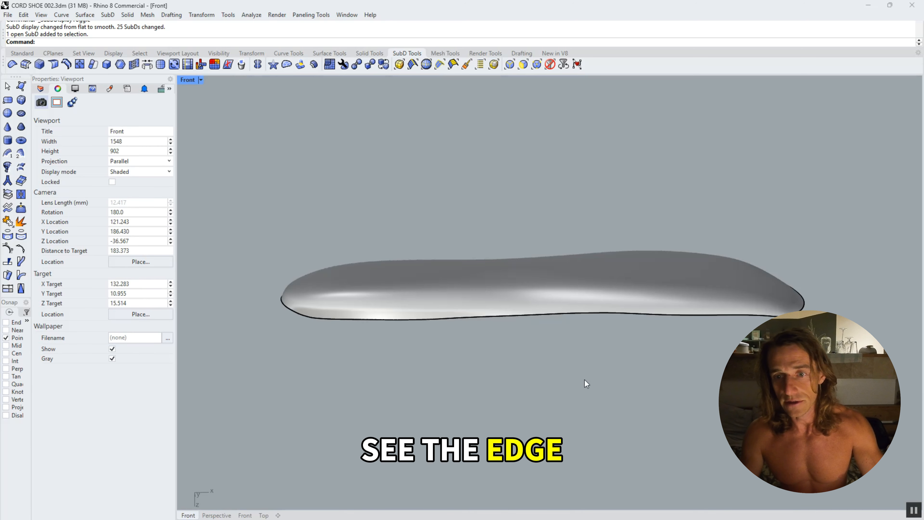
Convert the open SubD to NURBS with DeleteInputObjects set to Yes.
{"action": "right_click_drag", "start_coordinate": [585, 380], "coordinate": [607, 459], "text": "ctrl+shift"}
{"action": "left_click", "coordinate": [567, 259]}
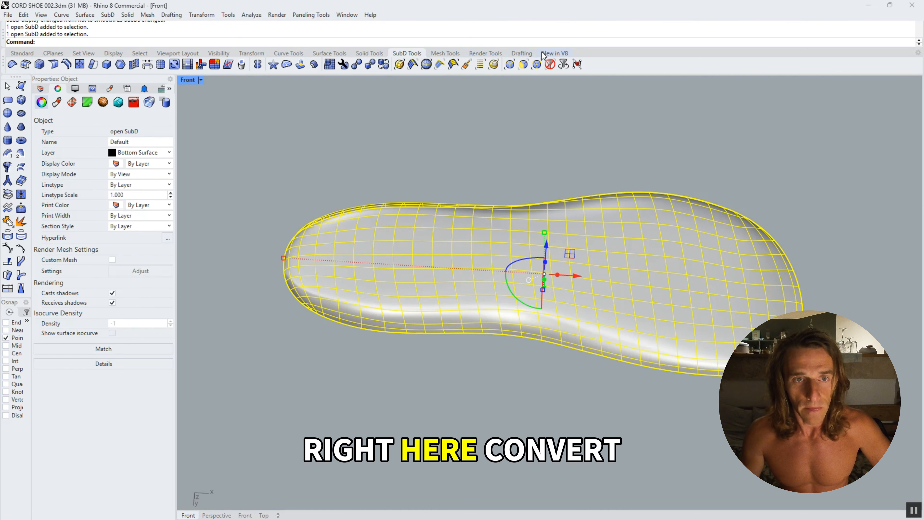
{"action": "left_click", "coordinate": [357, 66]}
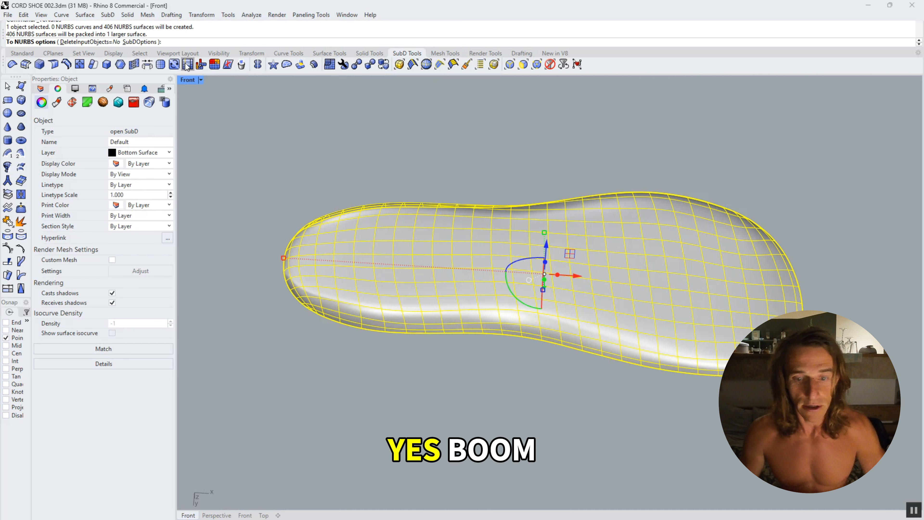
{"action": "left_click", "coordinate": [87, 42]}
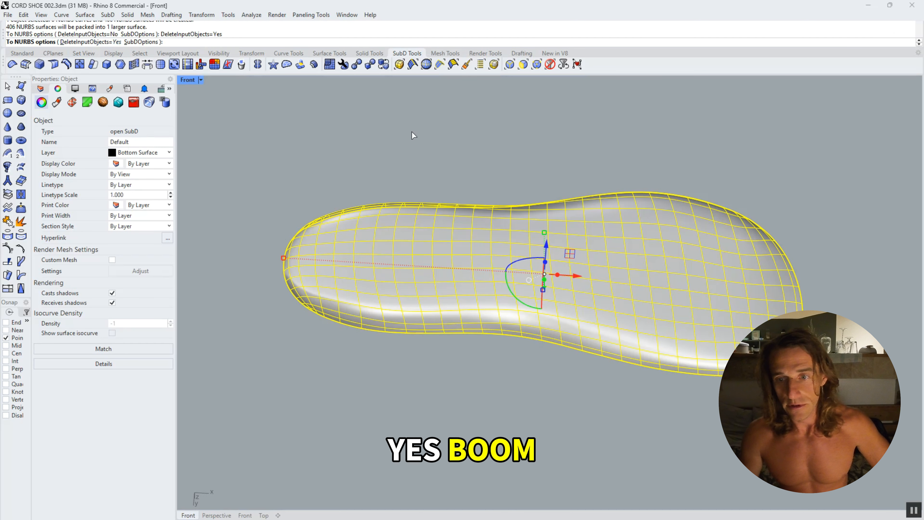
{"action": "key", "text": "Return"}
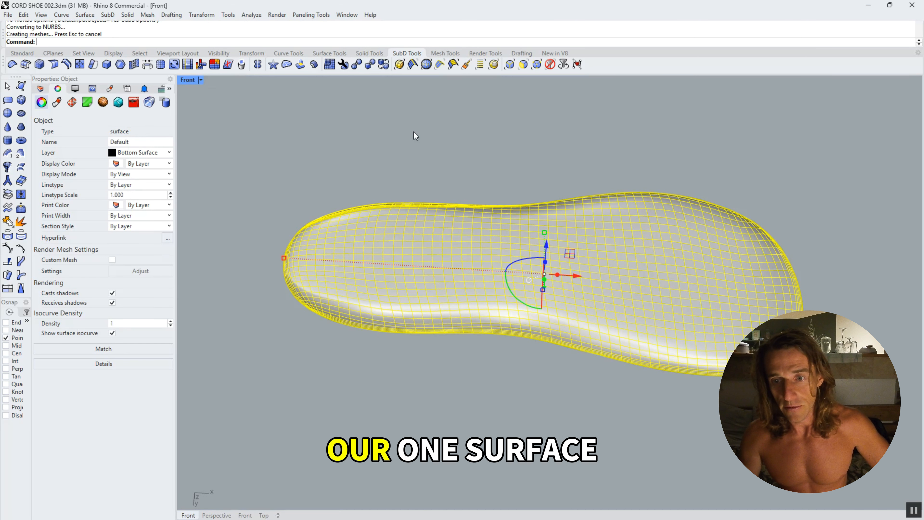
Deselect the converted bottom surface and turn off surface isocurves in the Front view's Shaded display settings.
{"action": "left_click", "coordinate": [480, 403]}
{"action": "right_click_drag", "start_coordinate": [487, 377], "coordinate": [478, 289]}
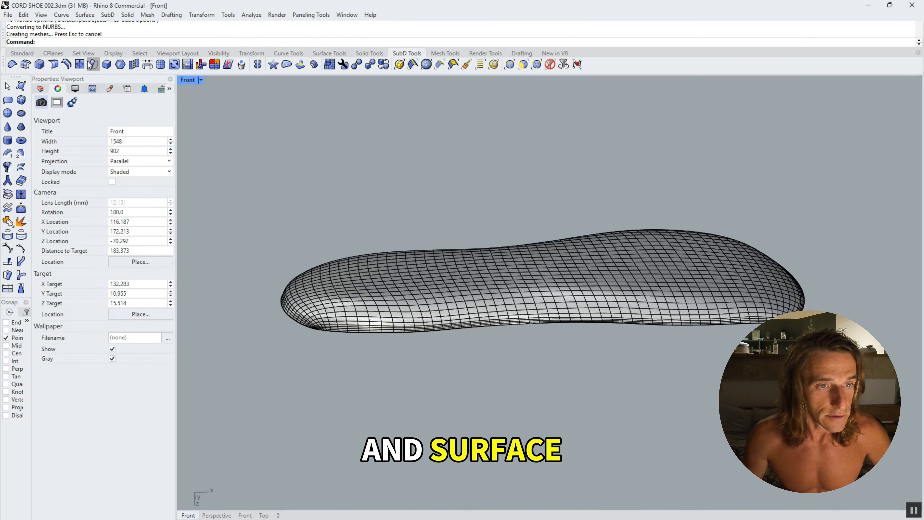
{"action": "left_click", "coordinate": [75, 89]}
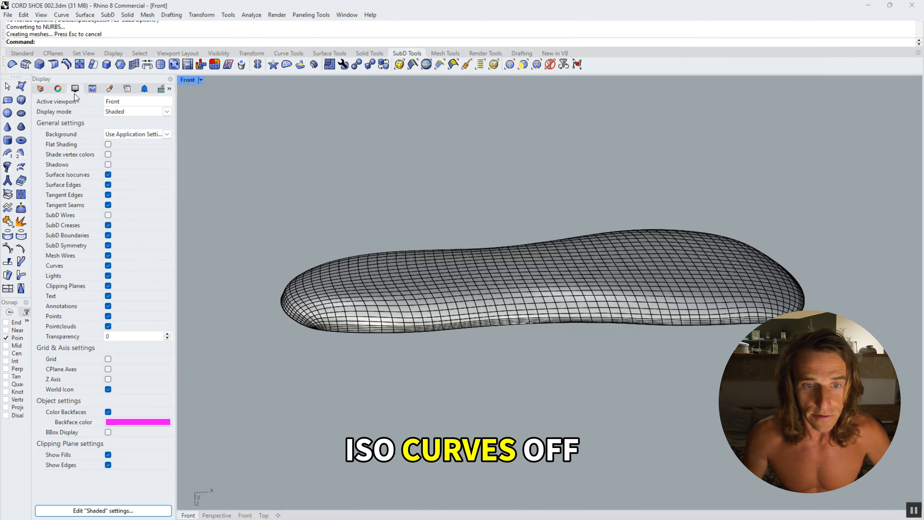
{"action": "left_click", "coordinate": [103, 175]}
Bring the hidden closed sole back into the scene with ShowSelected, alongside the new bottom surface.
{"action": "right_click_drag", "start_coordinate": [350, 190], "coordinate": [401, 348]}
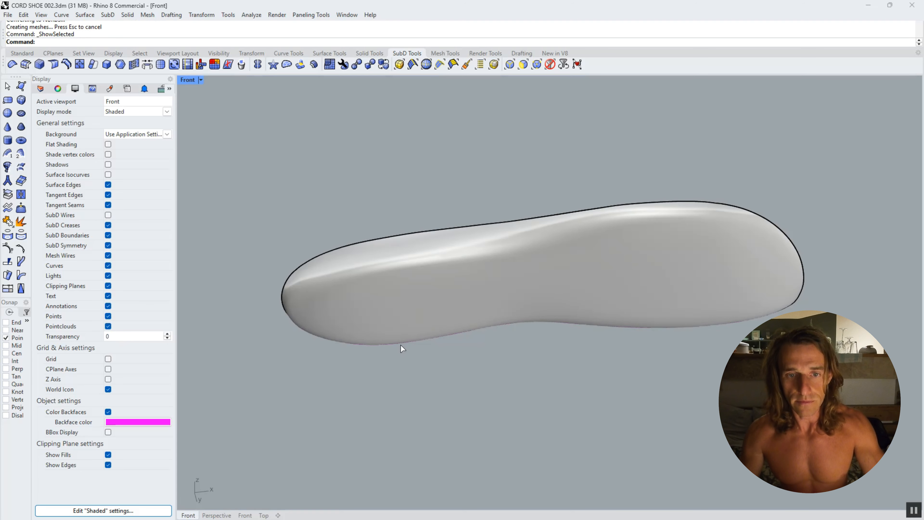
{"action": "right_click_drag", "start_coordinate": [472, 279], "coordinate": [334, 194]}
{"action": "left_click", "coordinate": [449, 282]}
{"action": "key", "text": "Return"}
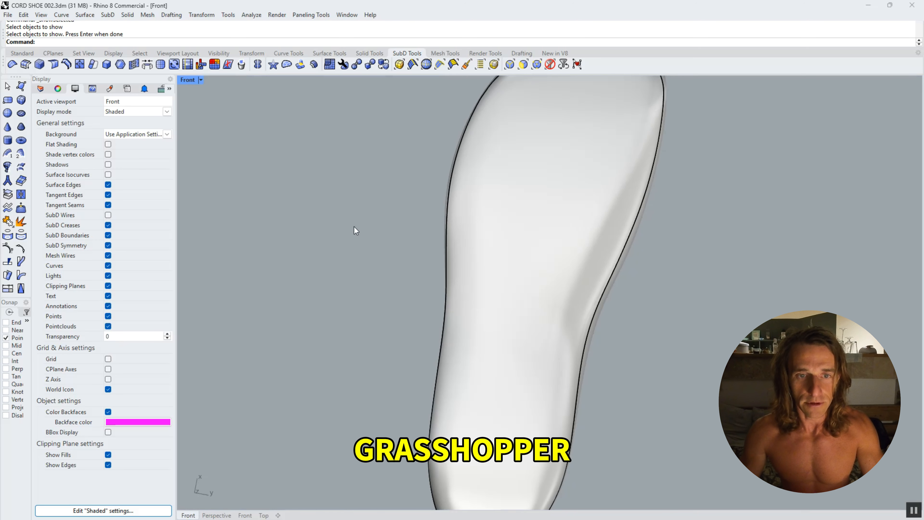
Zoom the view to the selected sole objects and examine the bottom surface lying over the sole.
{"action": "scroll", "coordinate": [354, 227], "scroll_direction": "down", "scroll_amount": 5}
{"action": "right_click_drag", "start_coordinate": [475, 258], "coordinate": [489, 222]}
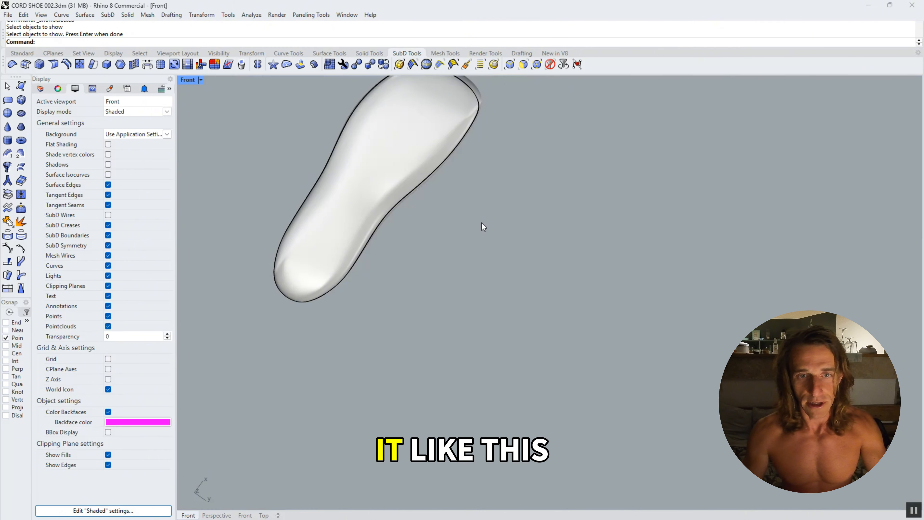
{"action": "right_click_drag", "start_coordinate": [266, 174], "coordinate": [253, 138]}
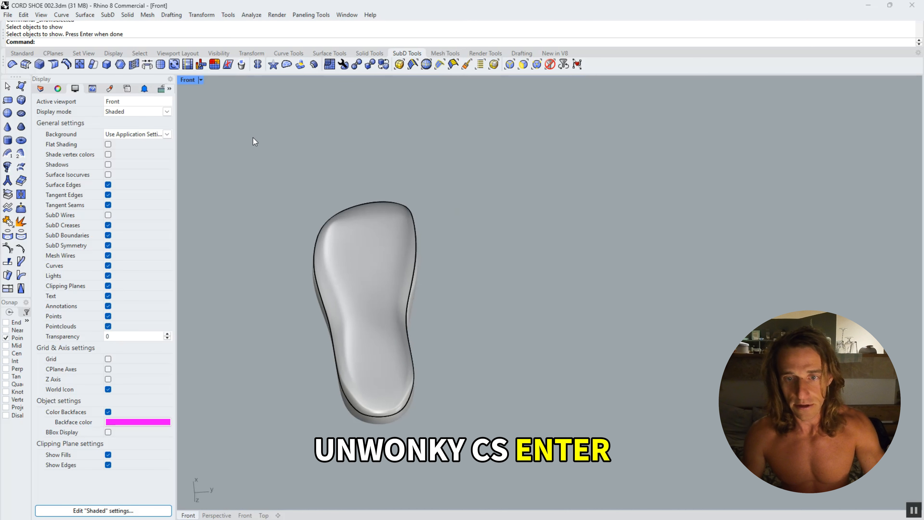
{"action": "left_click_drag", "start_coordinate": [253, 137], "coordinate": [546, 474]}
{"action": "type", "text": "zs"}
{"action": "key", "text": "Return"}
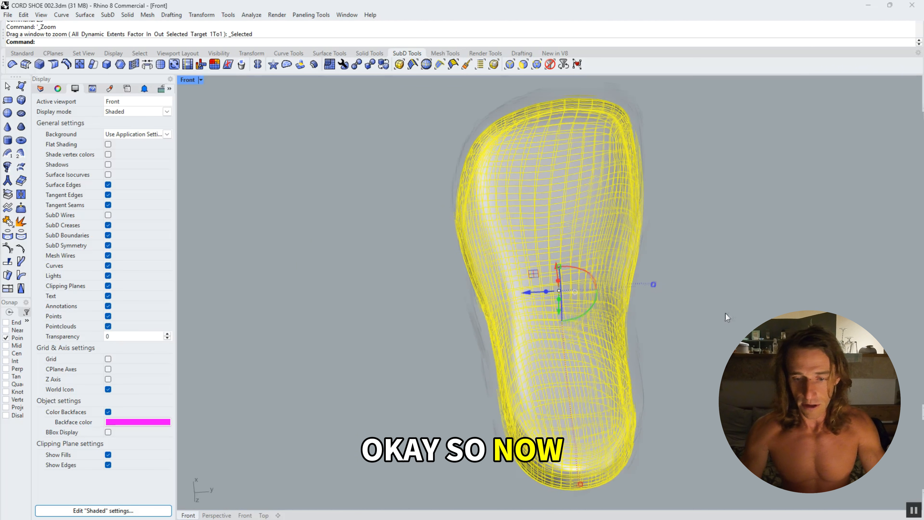
{"action": "left_click", "coordinate": [725, 313]}
{"action": "right_click_drag", "start_coordinate": [726, 313], "coordinate": [528, 334]}
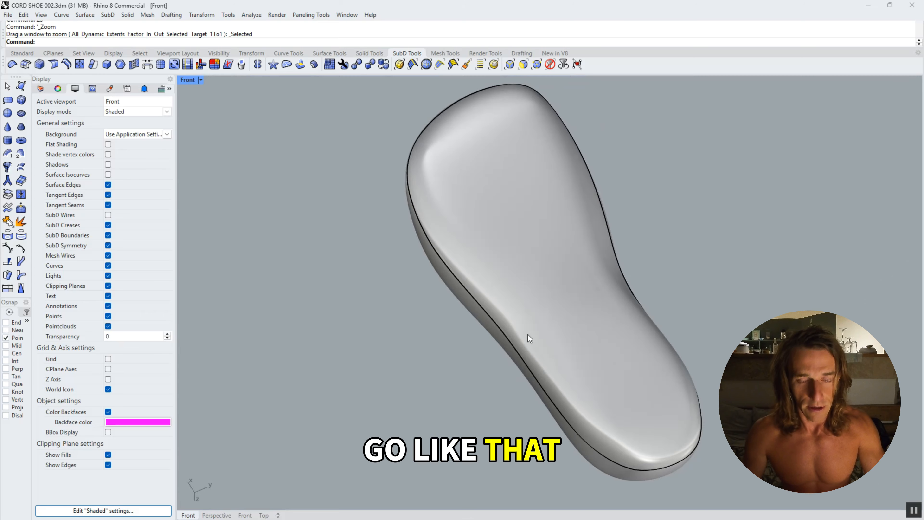
Tile the Rhino window to half the screen and narrow its docked display settings to widen the viewport.
{"action": "key", "text": "super+Left"}
{"action": "left_click", "coordinate": [312, 408]}
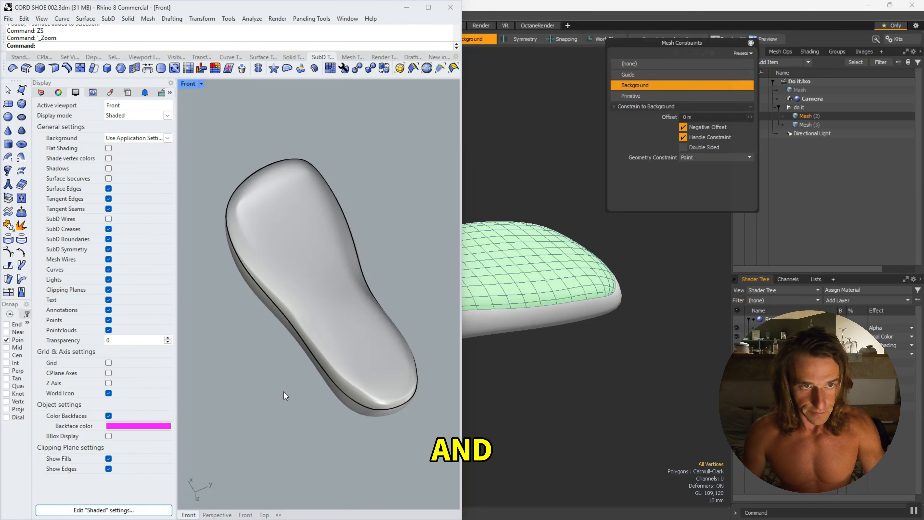
{"action": "right_click_drag", "start_coordinate": [344, 306], "coordinate": [427, 315]}
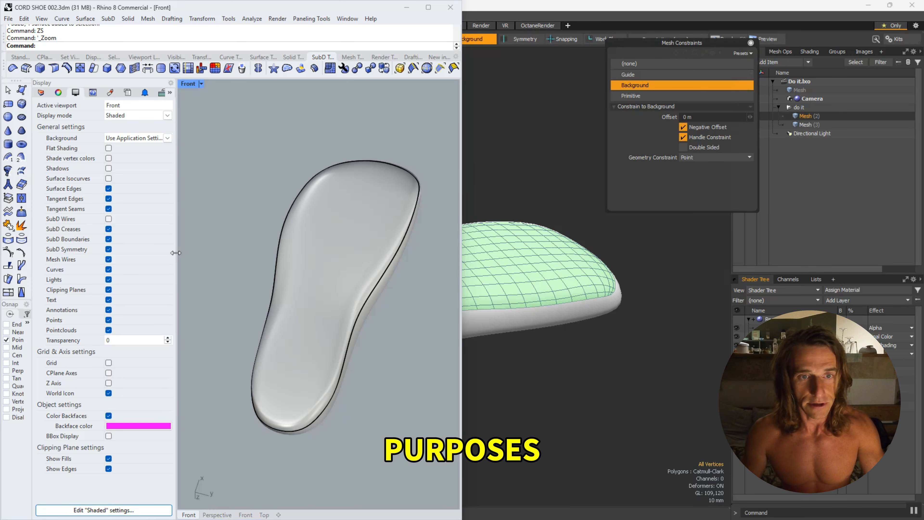
{"action": "left_click_drag", "start_coordinate": [176, 254], "coordinate": [143, 254]}
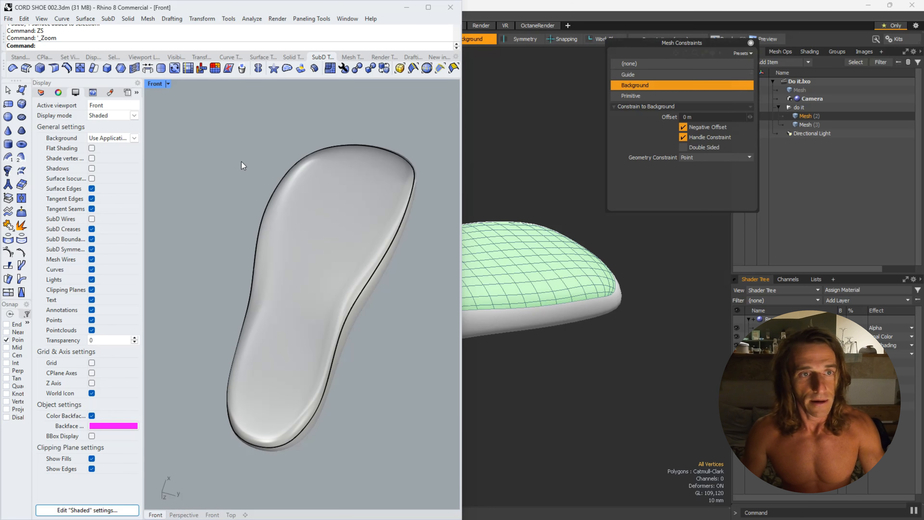
{"action": "right_click_drag", "start_coordinate": [244, 165], "coordinate": [220, 186]}
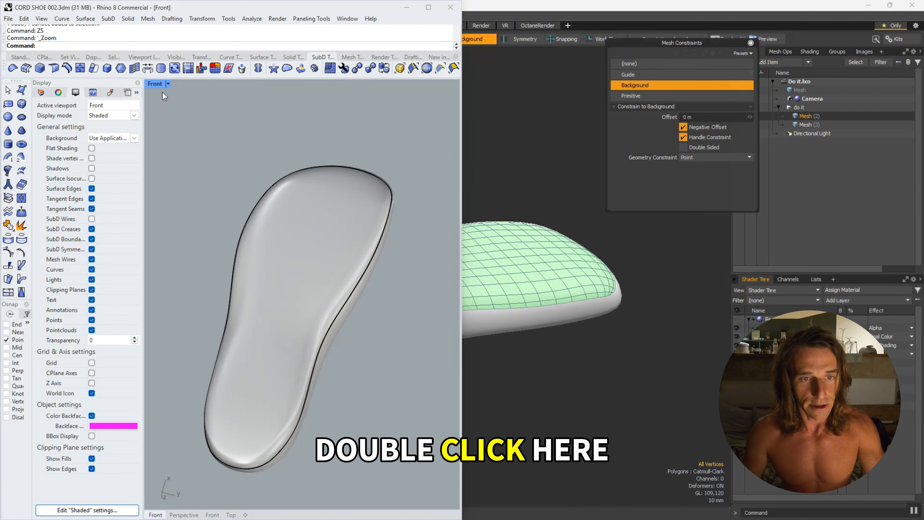
Restore the multi-viewport layout, enlarge the Top viewport and reframe the sole in the Front viewport.
{"action": "double_click", "coordinate": [159, 85]}
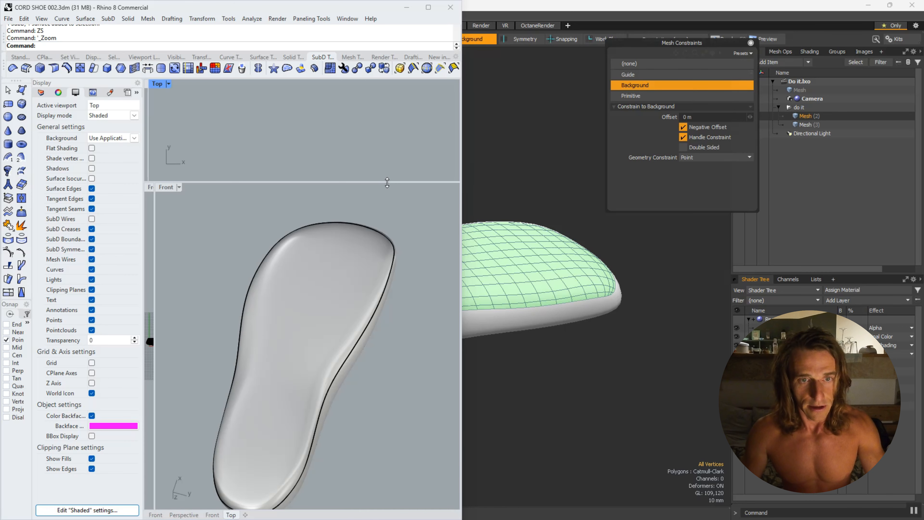
{"action": "left_click_drag", "start_coordinate": [387, 182], "coordinate": [378, 236]}
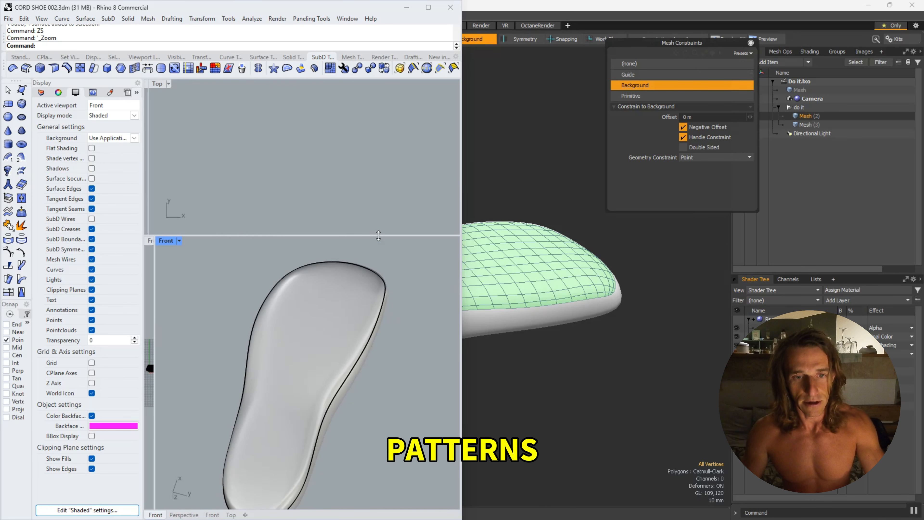
{"action": "scroll", "coordinate": [344, 310], "scroll_direction": "down", "scroll_amount": 5}
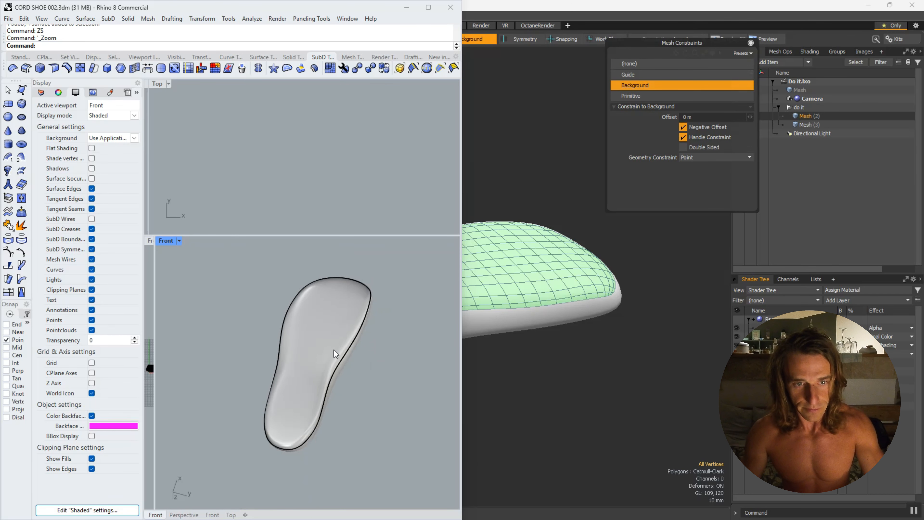
{"action": "right_click_drag", "start_coordinate": [336, 351], "coordinate": [295, 351]}
{"action": "right_click_drag", "start_coordinate": [295, 351], "coordinate": [321, 343]}
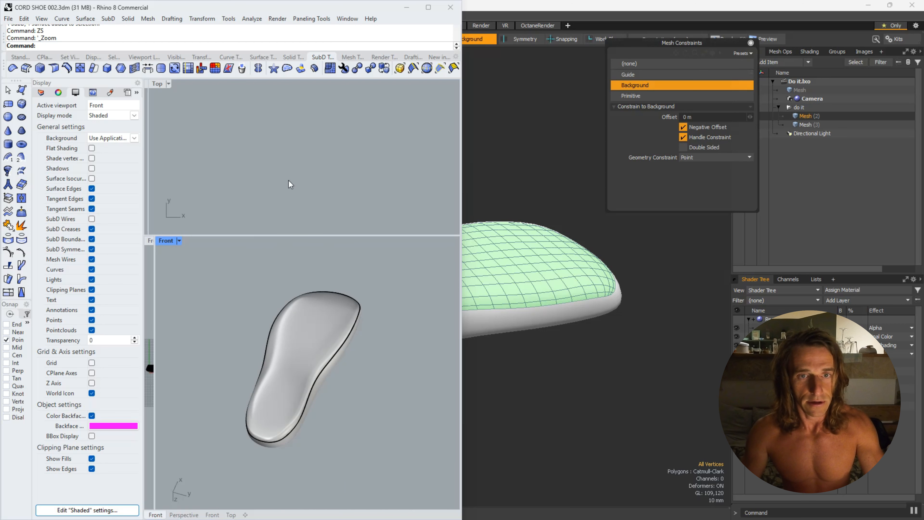
Start the Rectangle command over an empty area of the Top viewport.
{"action": "left_click", "coordinate": [290, 157]}
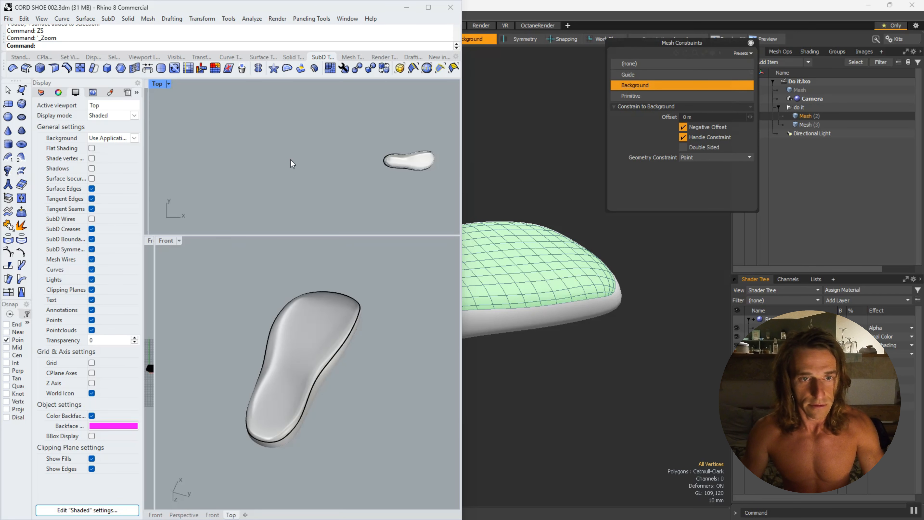
{"action": "scroll", "coordinate": [291, 160], "scroll_direction": "down", "scroll_amount": 4}
{"action": "scroll", "coordinate": [399, 152], "scroll_direction": "up", "scroll_amount": 4}
{"action": "scroll", "coordinate": [333, 162], "scroll_direction": "up", "scroll_amount": 7}
{"action": "right_click_drag", "start_coordinate": [273, 163], "coordinate": [427, 163]}
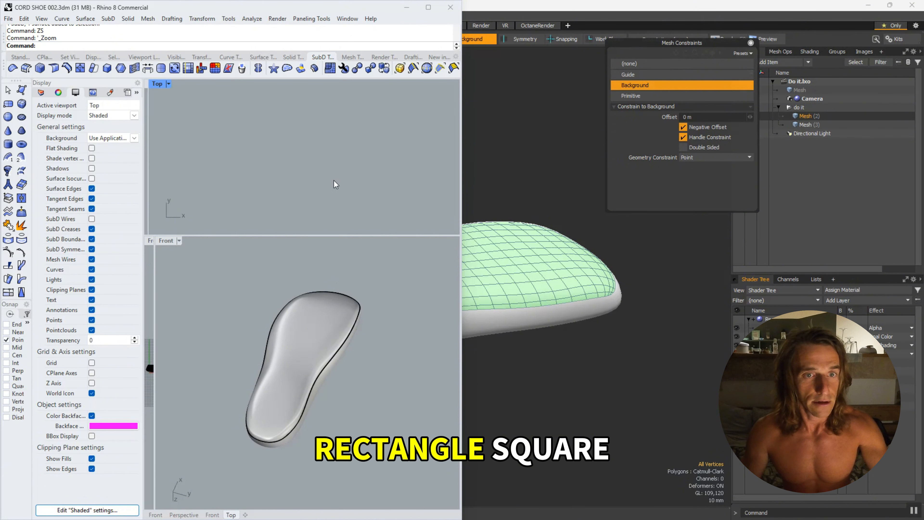
{"action": "key", "text": "Return"}
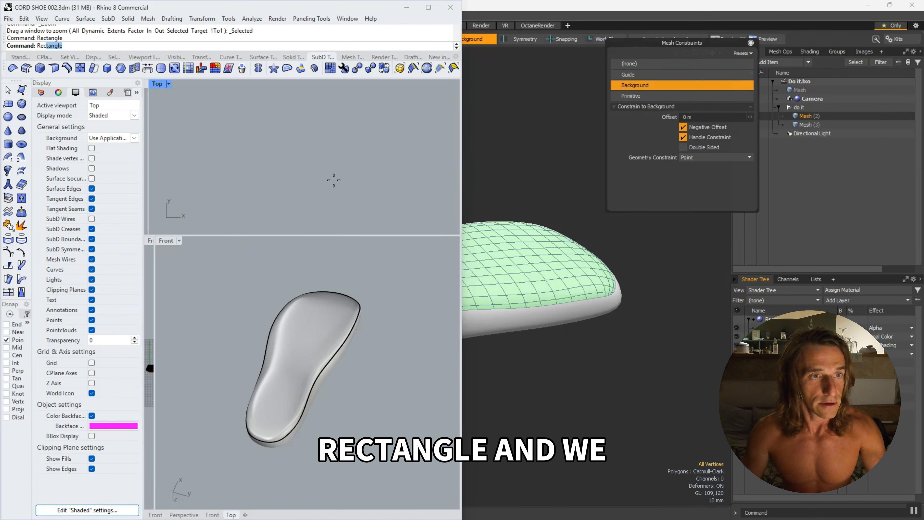
Create a new layer named Patterns, reveal the layer list's state columns, and make Patterns the current layer.
{"action": "left_click", "coordinate": [40, 93]}
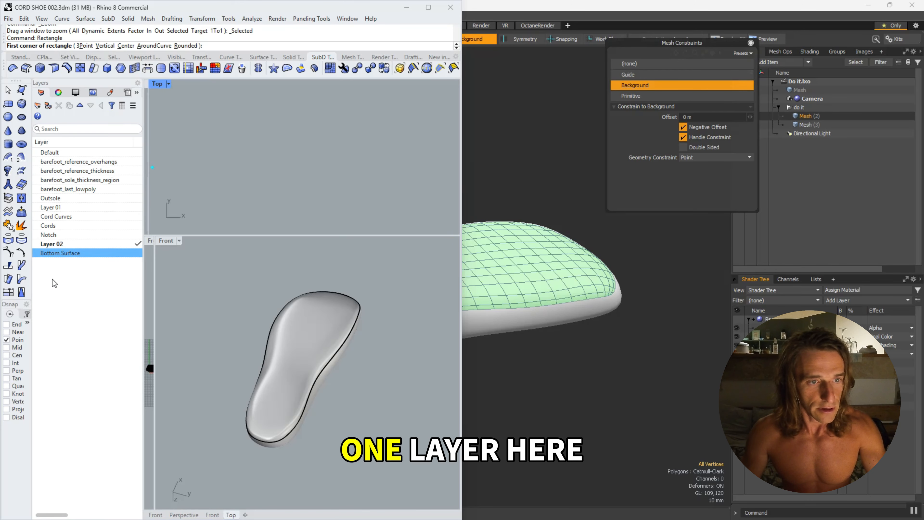
{"action": "right_click", "coordinate": [61, 293]}
{"action": "left_click", "coordinate": [73, 295]}
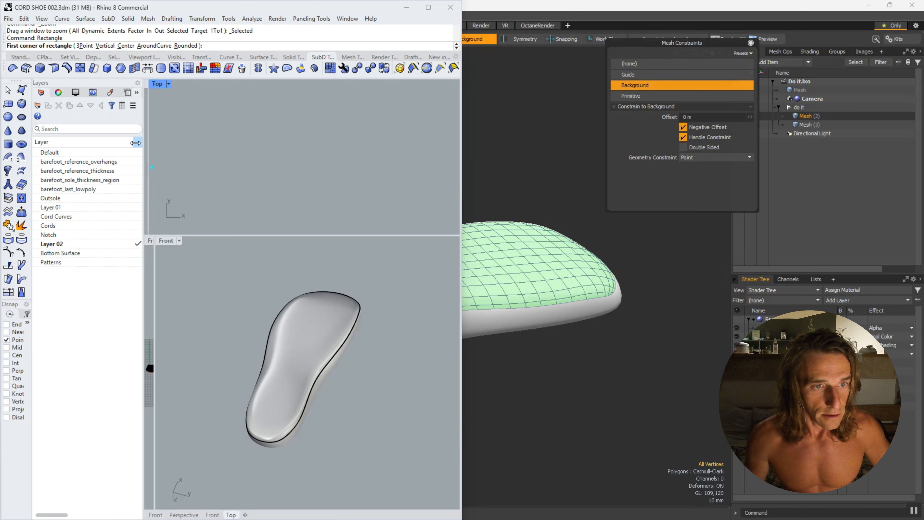
{"action": "left_click_drag", "start_coordinate": [133, 142], "coordinate": [87, 142]}
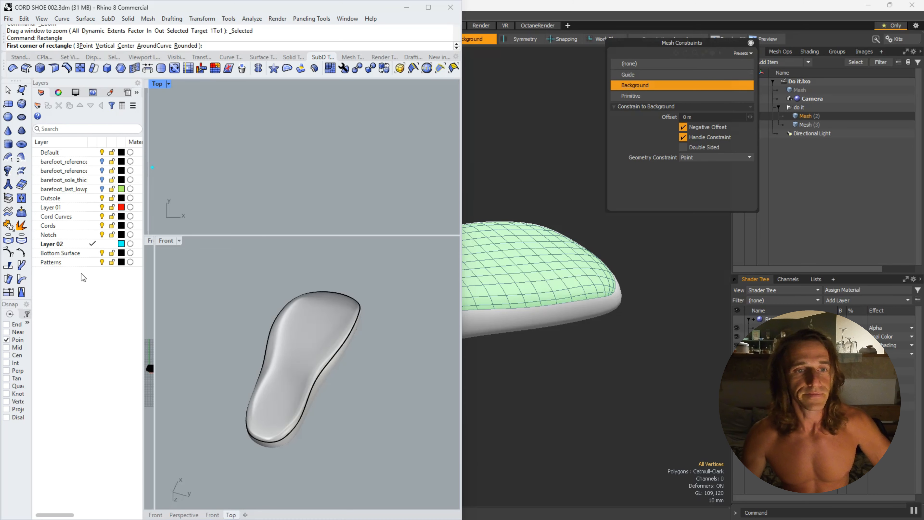
{"action": "left_click", "coordinate": [93, 263]}
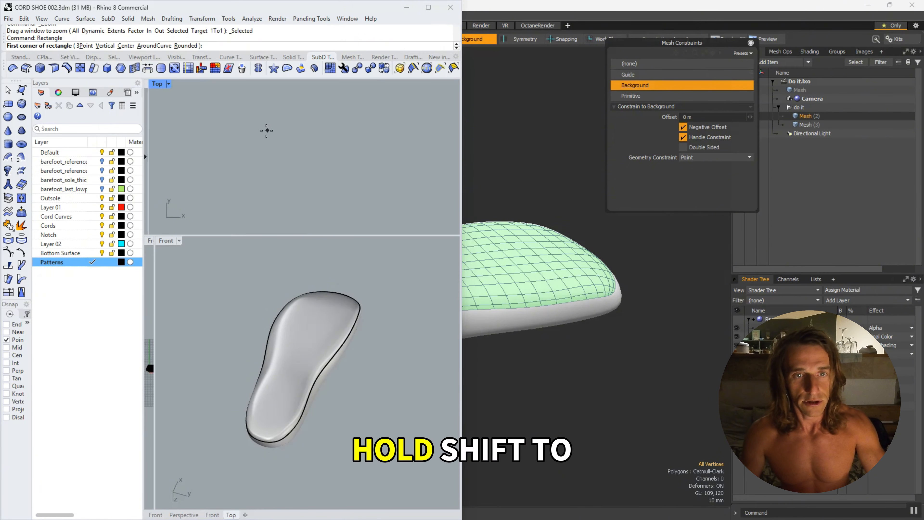
Draw a square on the Patterns layer in the Top viewport and save the shoe file.
{"action": "left_click", "coordinate": [247, 112]}
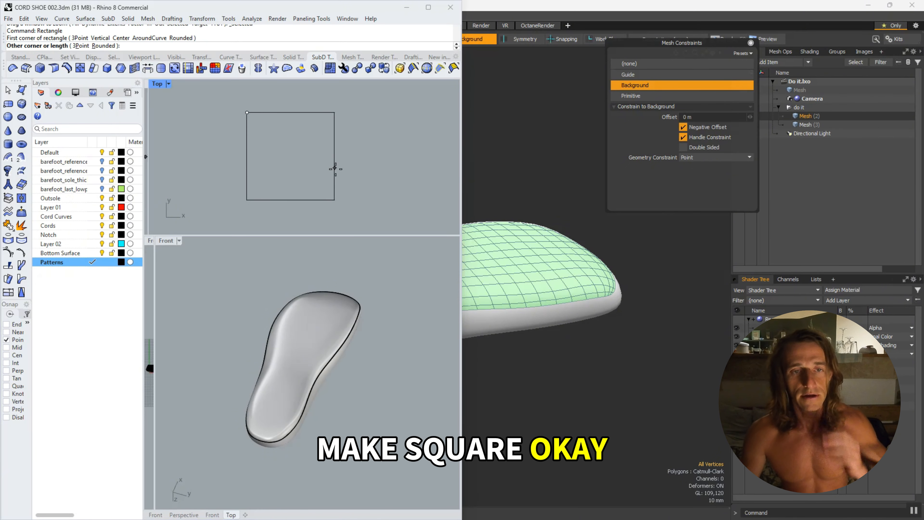
{"action": "left_click", "coordinate": [351, 184]}
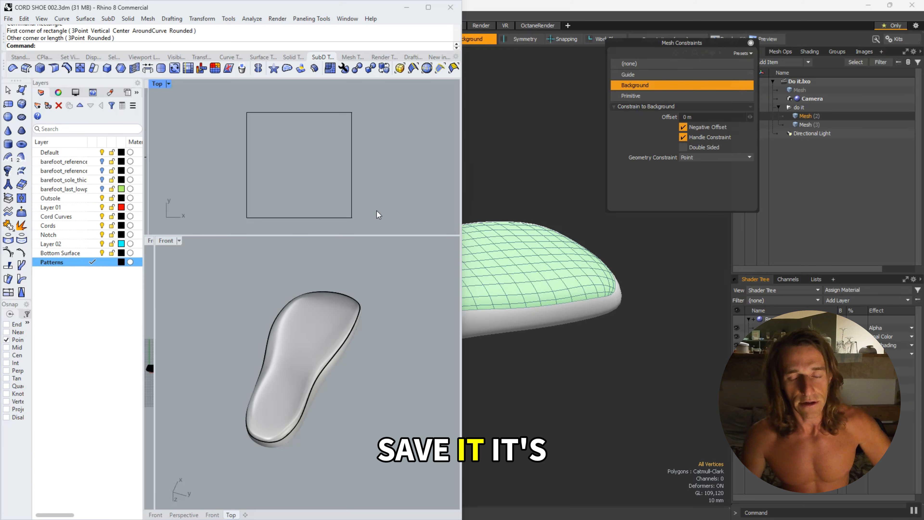
{"action": "key", "text": "ctrl+s"}
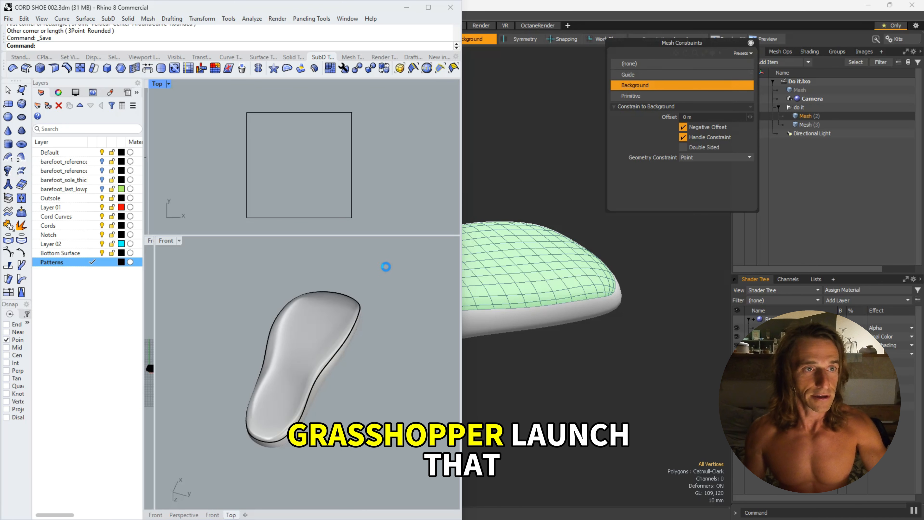
Launch Grasshopper, and switch to Modo to save the Do it.lxo scene.
{"action": "type", "text": "Grasshopper"}
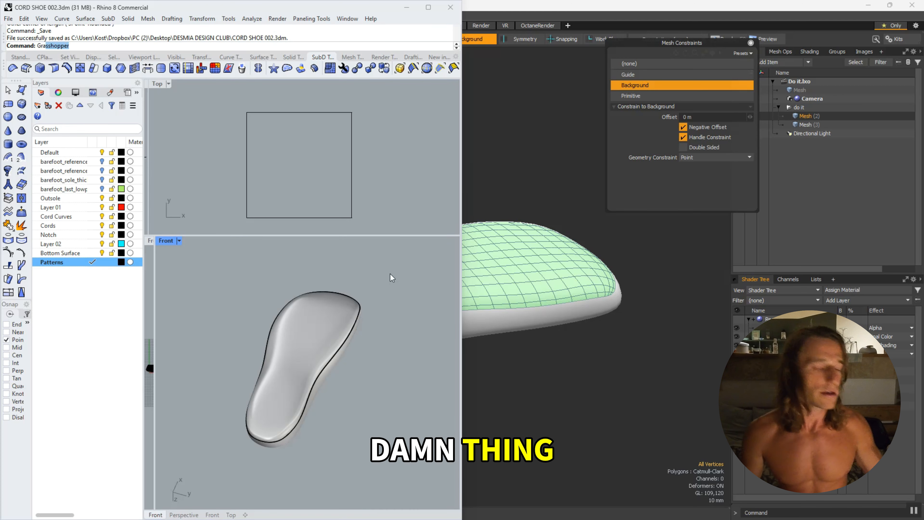
{"action": "key", "text": "Return"}
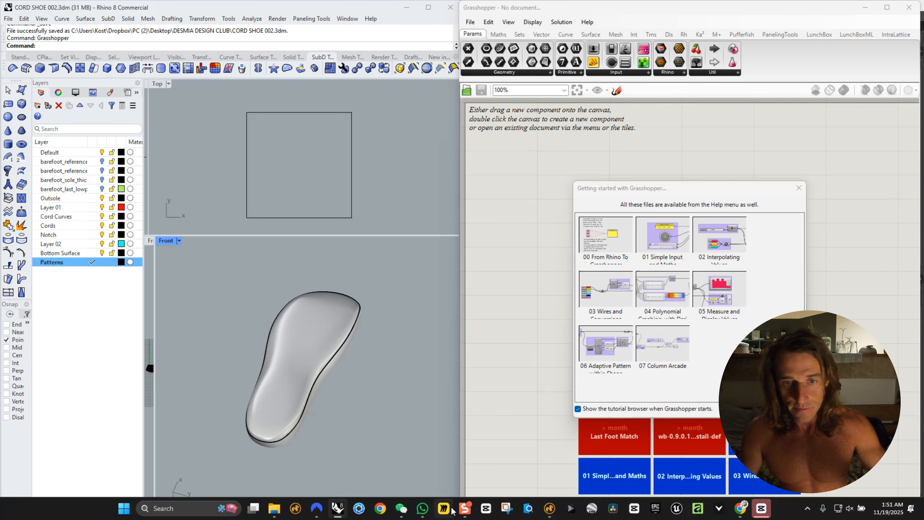
{"action": "left_click", "coordinate": [549, 508]}
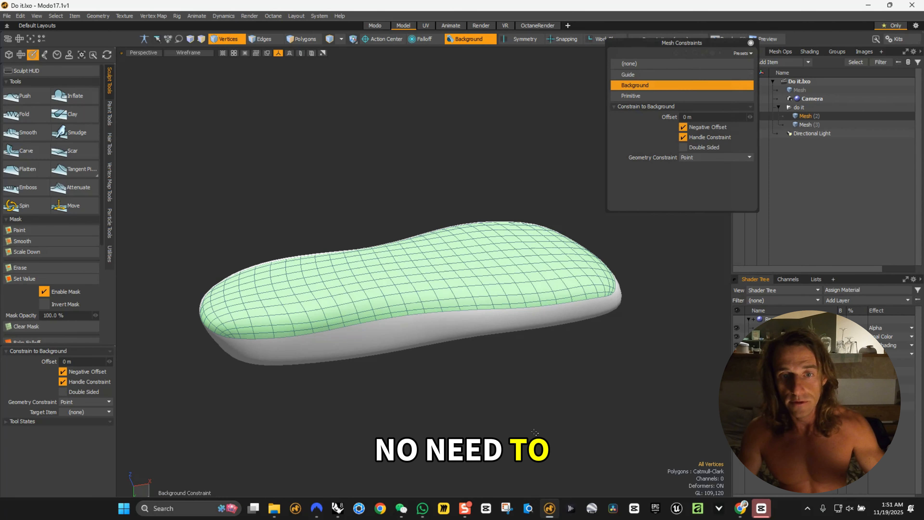
{"action": "key", "text": "ctrl+s"}
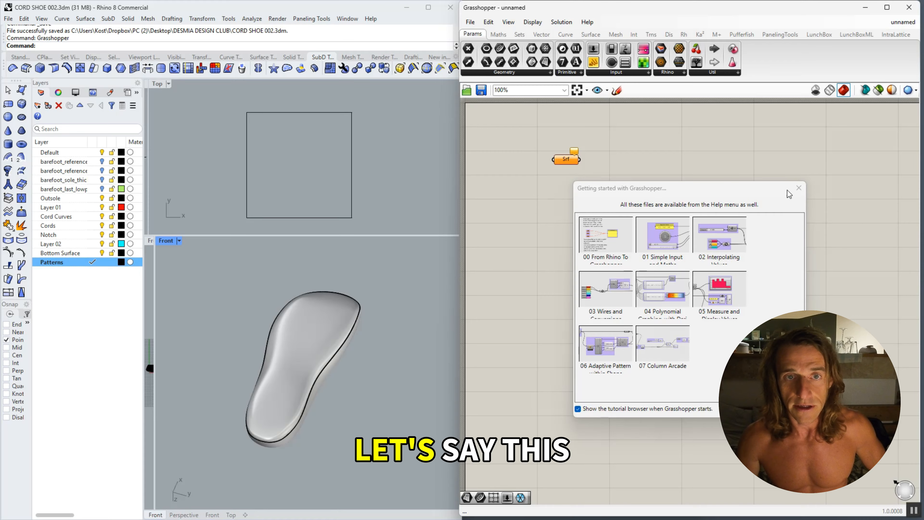
Dismiss Grasshopper's getting-started window and save the definition as outsolification.gh in the DESMIA DESIGN CLUB folder.
{"action": "left_click", "coordinate": [795, 190]}
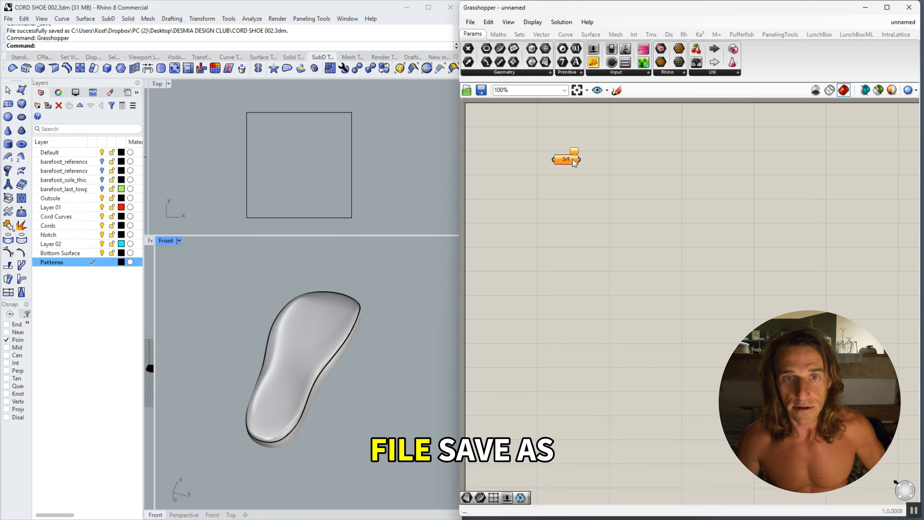
{"action": "left_click", "coordinate": [470, 22]}
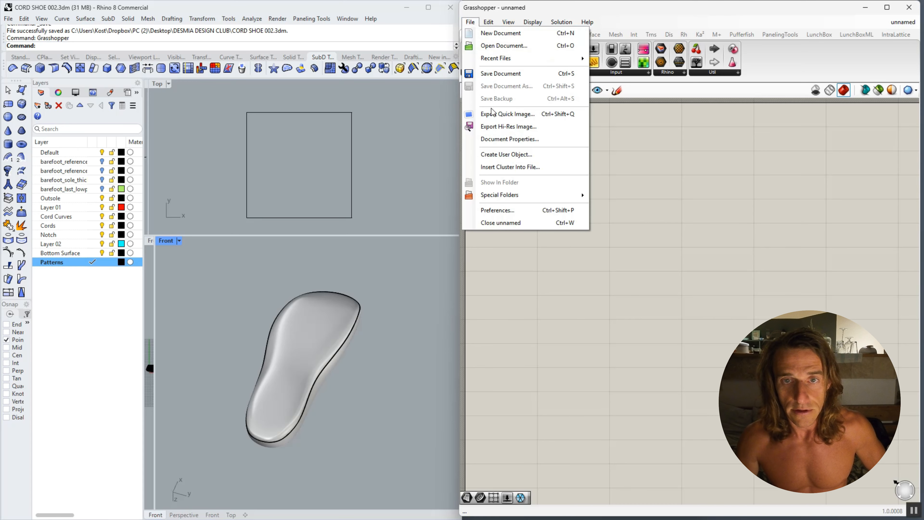
{"action": "left_click", "coordinate": [521, 74]}
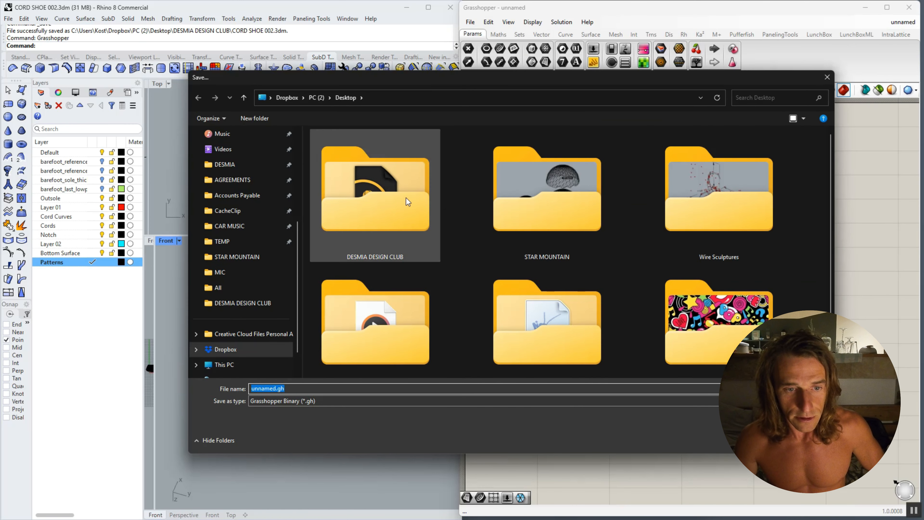
{"action": "left_click", "coordinate": [404, 199]}
{"action": "double_click", "coordinate": [405, 200]}
{"action": "double_click", "coordinate": [264, 388]}
{"action": "type", "text": "outsolification"}
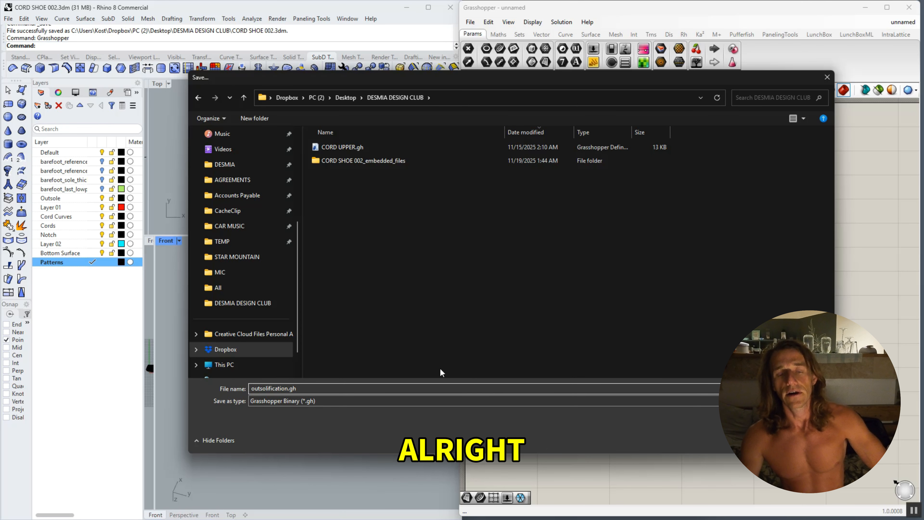
{"action": "key", "text": "Return"}
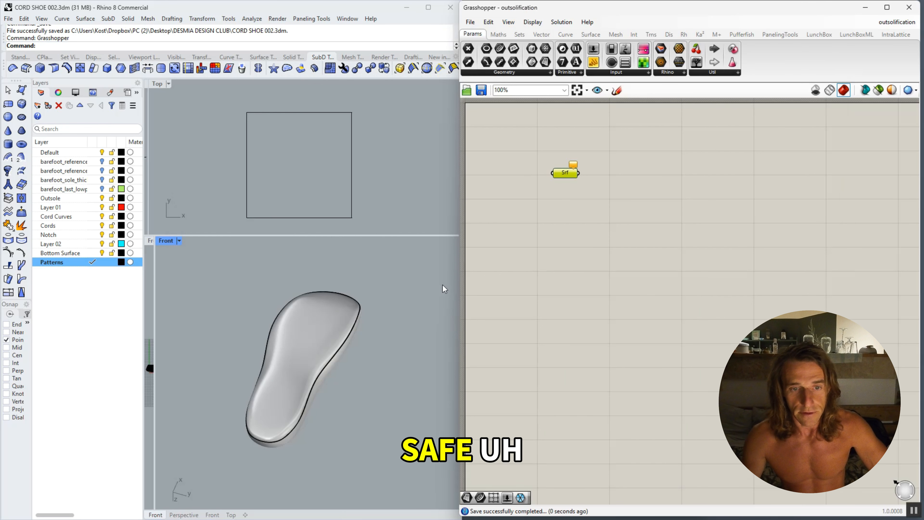
Select the shoe sole SubD in the Front viewport.
{"action": "left_click", "coordinate": [286, 333]}
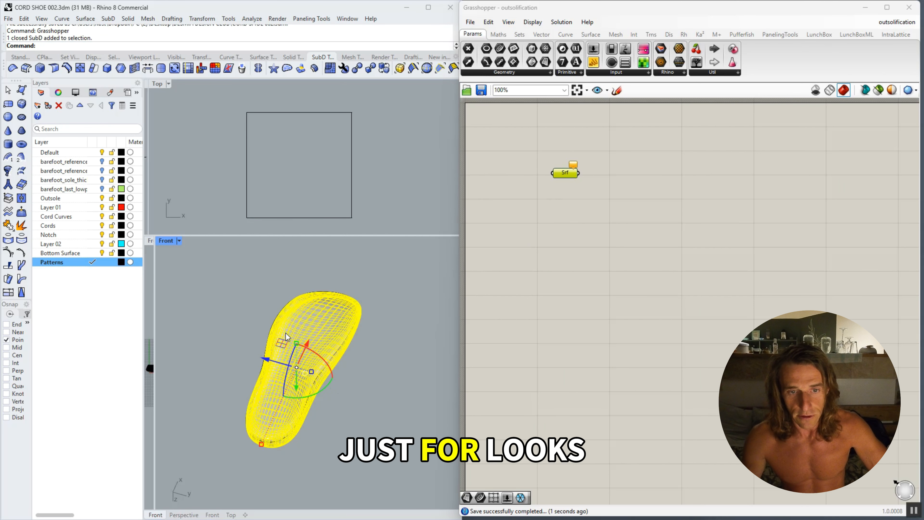
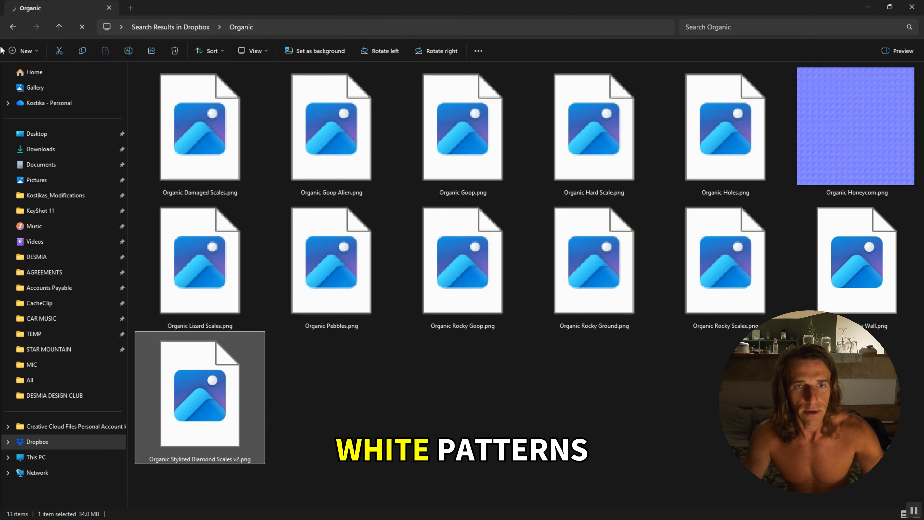
Return to the texture libraries search results and open the Full-Pattern-Tessellation folder.
{"action": "left_click", "coordinate": [13, 27]}
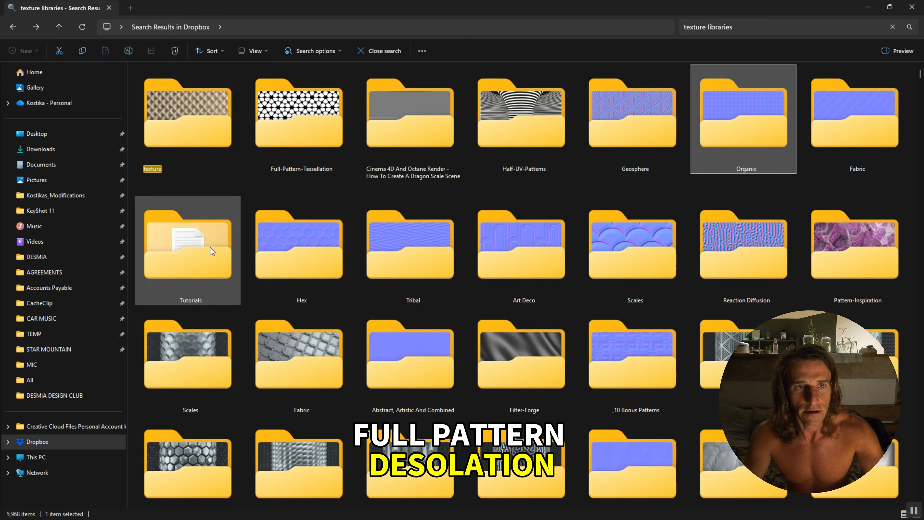
{"action": "left_click", "coordinate": [303, 117]}
{"action": "double_click", "coordinate": [303, 117]}
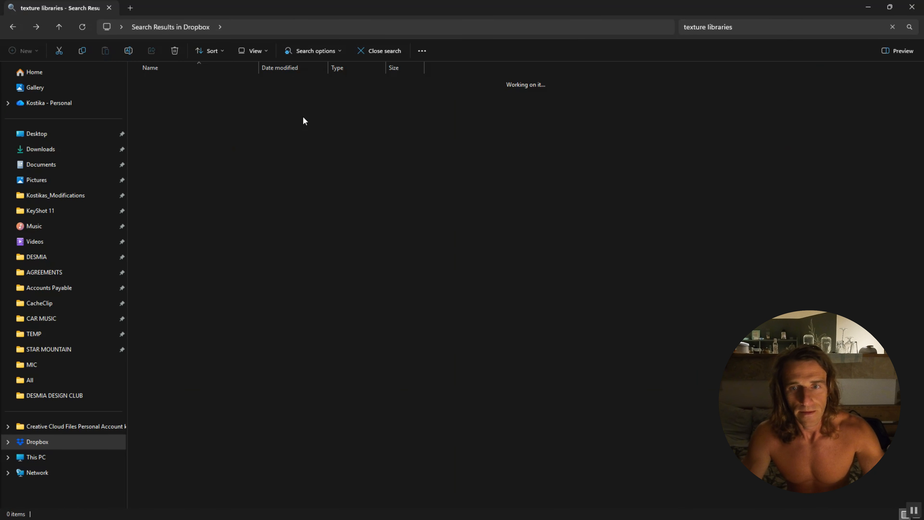
Search Google for "cool tileable pattern" and show the image results.
{"action": "type", "text": "cool tilea"}
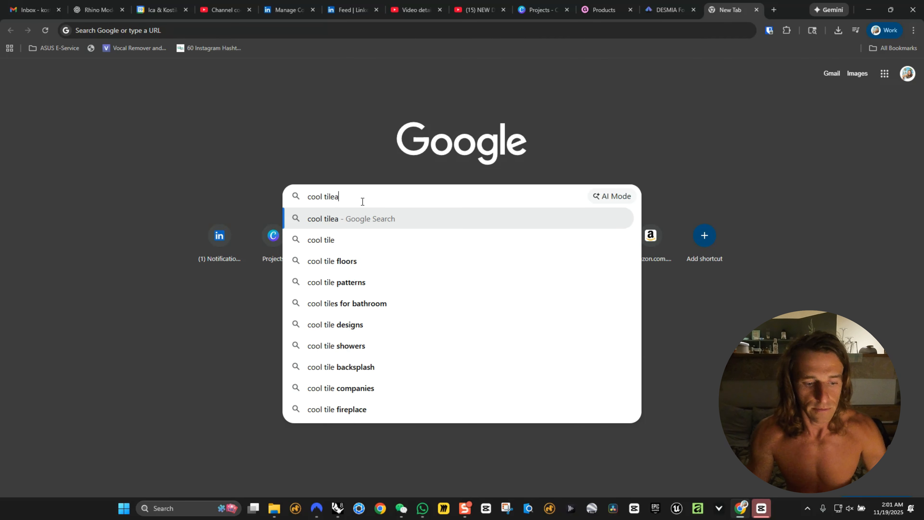
{"action": "type", "text": "ble pattern"}
{"action": "key", "text": "Return"}
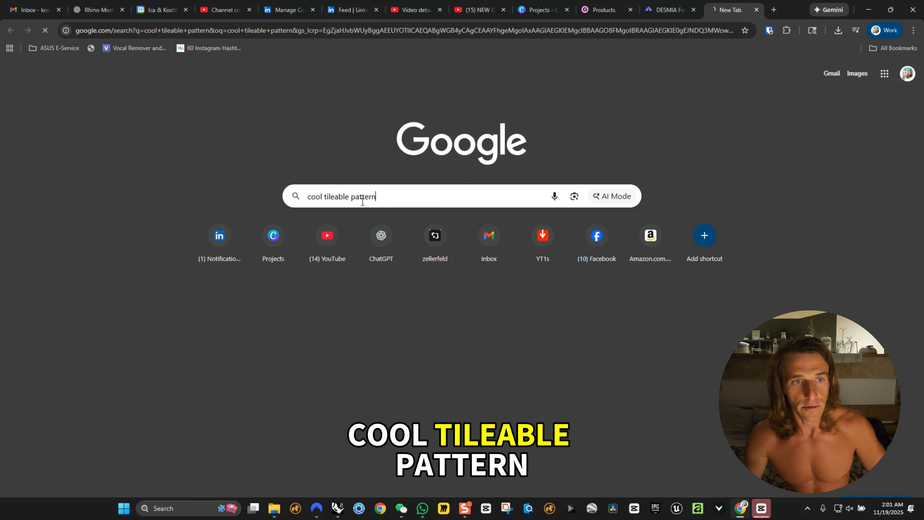
{"action": "key", "text": "super"}
{"action": "key", "text": "super"}
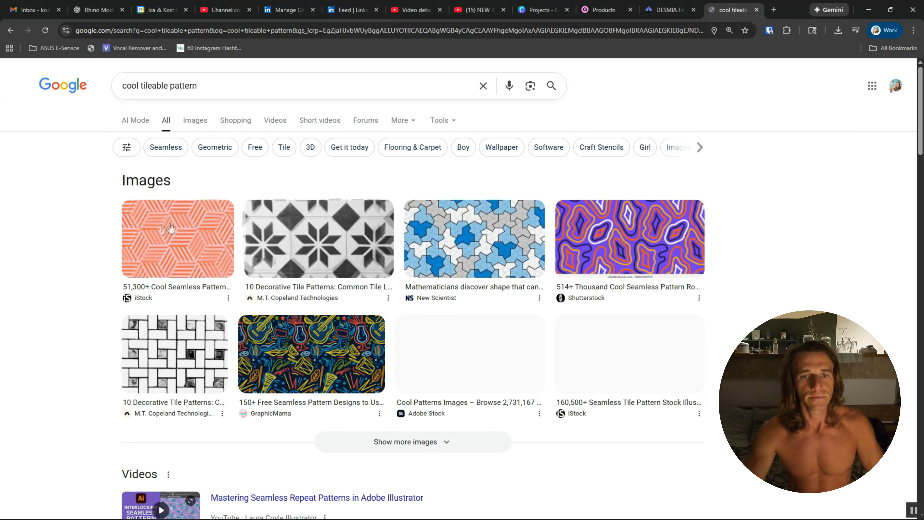
{"action": "left_click", "coordinate": [196, 121]}
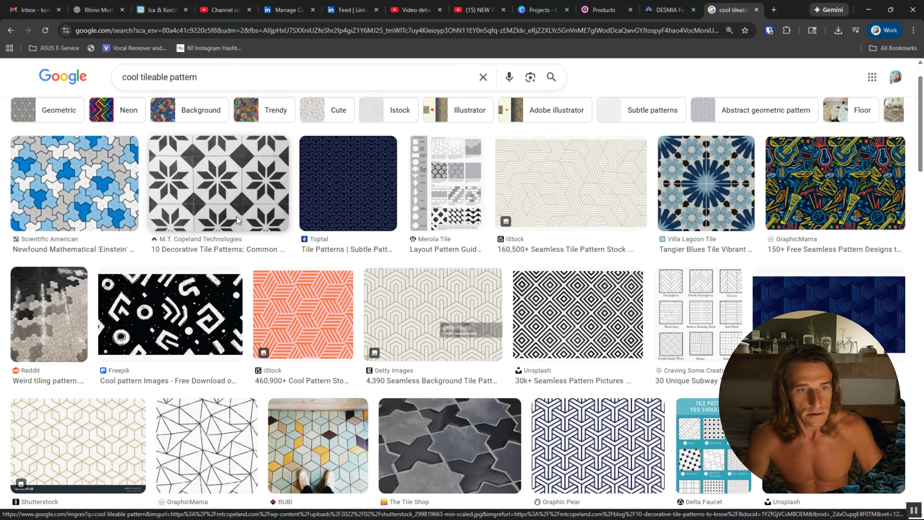
Look through the image results for tileable patterns that could suit the outsole.
{"action": "scroll", "coordinate": [237, 221], "scroll_direction": "down", "scroll_amount": 5}
{"action": "scroll", "coordinate": [237, 220], "scroll_direction": "down", "scroll_amount": 6}
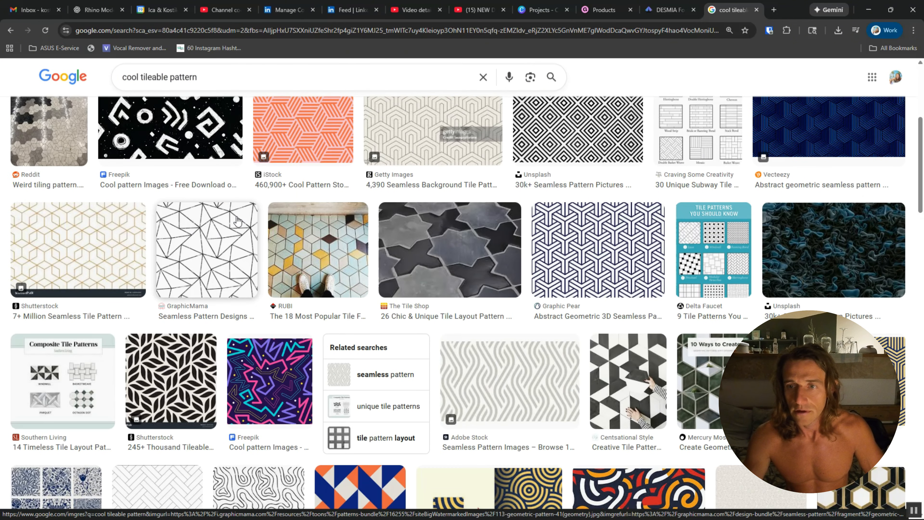
{"action": "scroll", "coordinate": [236, 220], "scroll_direction": "down", "scroll_amount": 5}
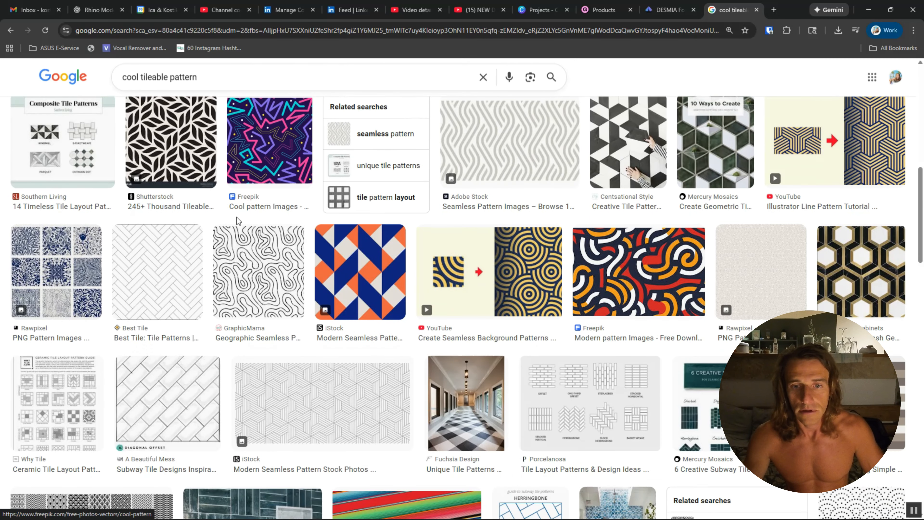
{"action": "scroll", "coordinate": [237, 220], "scroll_direction": "down", "scroll_amount": 7}
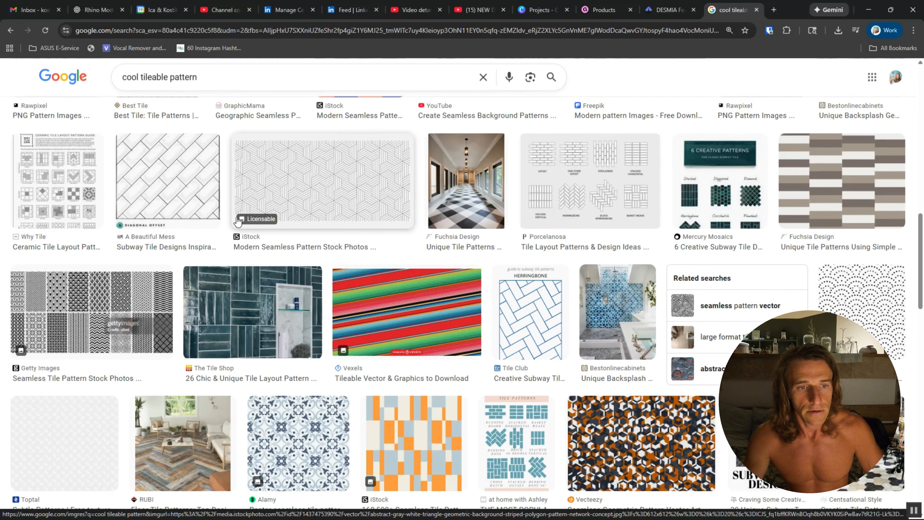
{"action": "scroll", "coordinate": [236, 220], "scroll_direction": "down", "scroll_amount": 8}
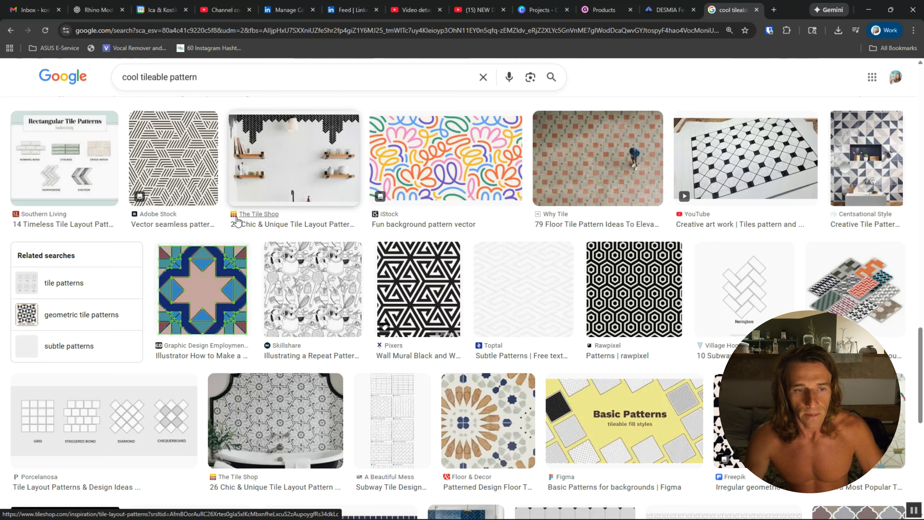
{"action": "scroll", "coordinate": [237, 220], "scroll_direction": "down", "scroll_amount": 10}
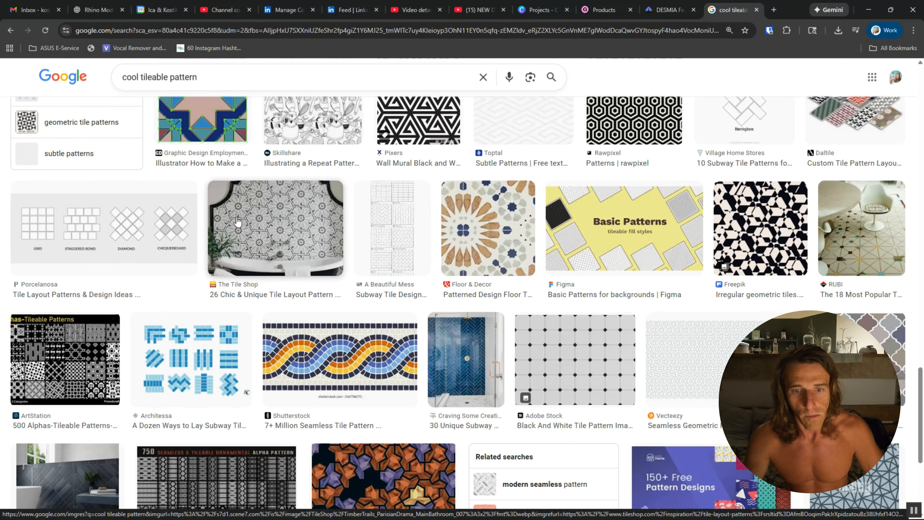
{"action": "scroll", "coordinate": [237, 220], "scroll_direction": "down", "scroll_amount": 5}
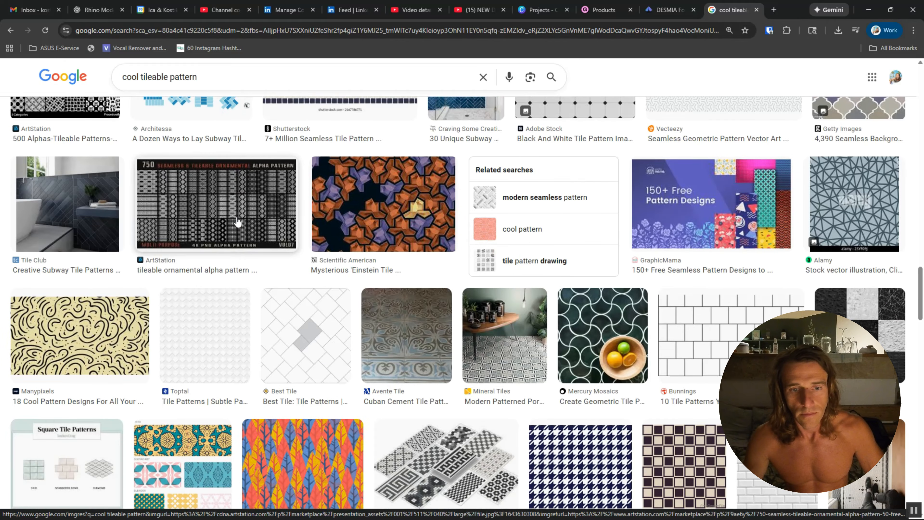
{"action": "scroll", "coordinate": [237, 221], "scroll_direction": "down", "scroll_amount": 6}
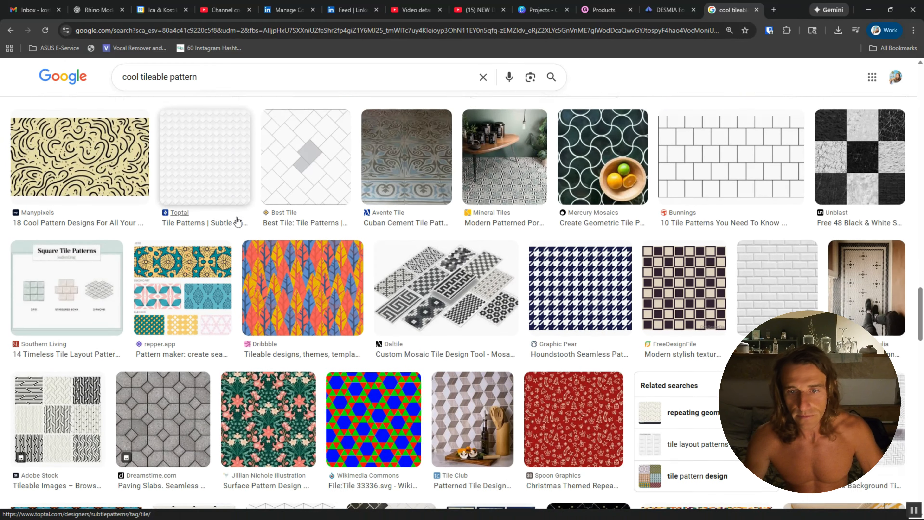
{"action": "scroll", "coordinate": [236, 221], "scroll_direction": "down", "scroll_amount": 3}
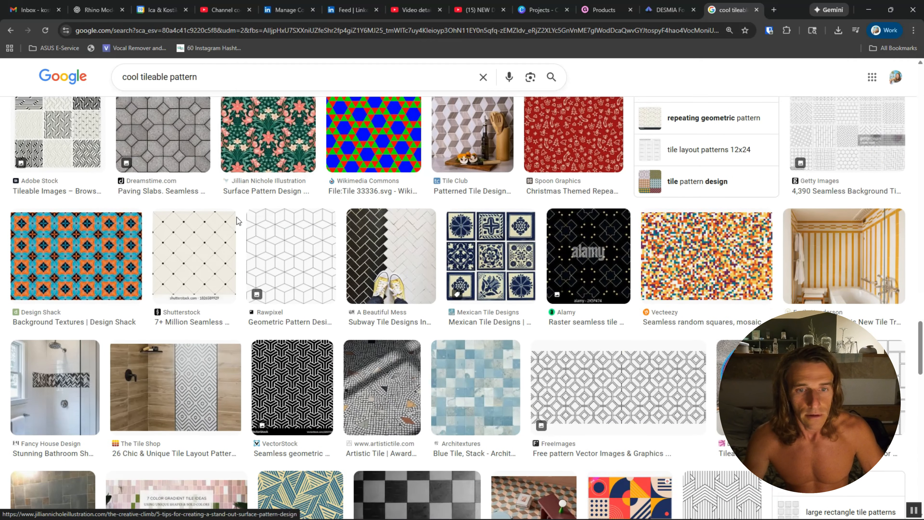
Change the image search to "organic tileable pattern" and open the preview of the orange and cream wavy Adobe Stock pattern.
{"action": "double_click", "coordinate": [130, 76]}
{"action": "type", "text": "organic"}
{"action": "key", "text": "Return"}
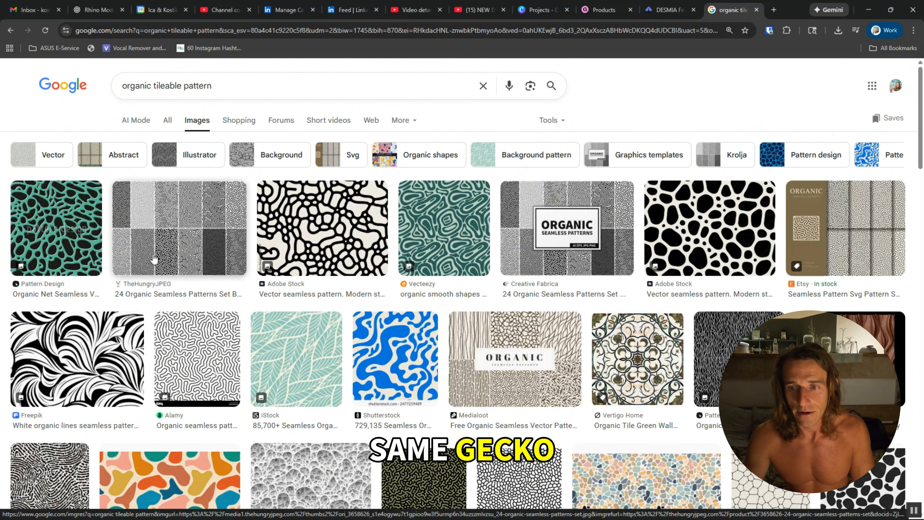
{"action": "scroll", "coordinate": [154, 258], "scroll_direction": "down", "scroll_amount": 1}
{"action": "scroll", "coordinate": [155, 257], "scroll_direction": "down", "scroll_amount": 8}
{"action": "scroll", "coordinate": [154, 257], "scroll_direction": "down", "scroll_amount": 3}
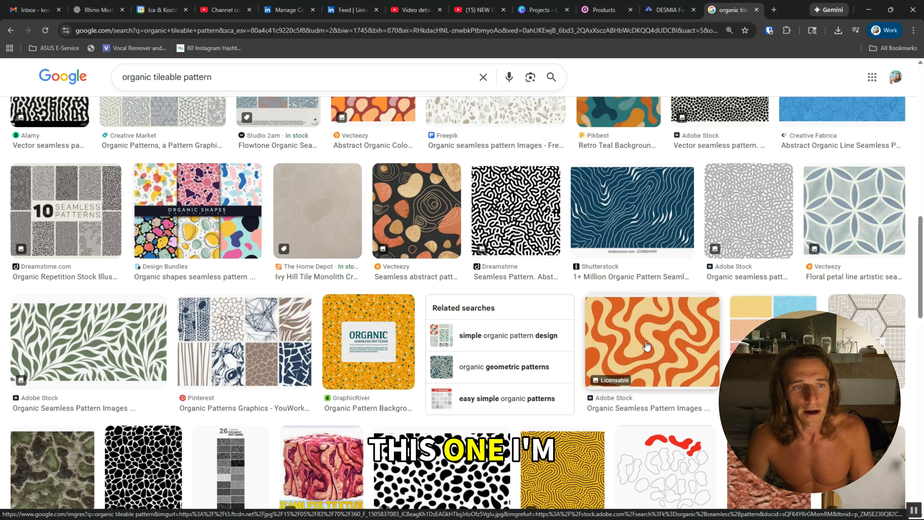
{"action": "scroll", "coordinate": [646, 345], "scroll_direction": "down", "scroll_amount": 1}
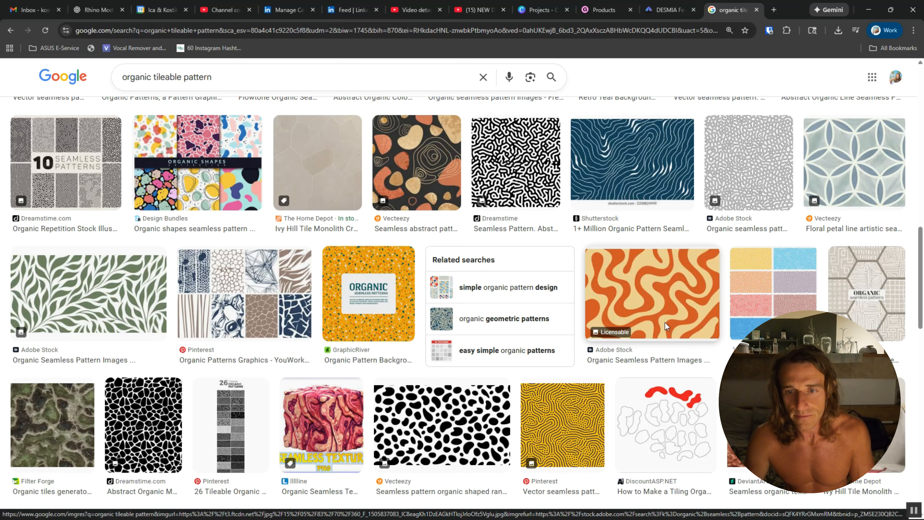
{"action": "left_click", "coordinate": [666, 326]}
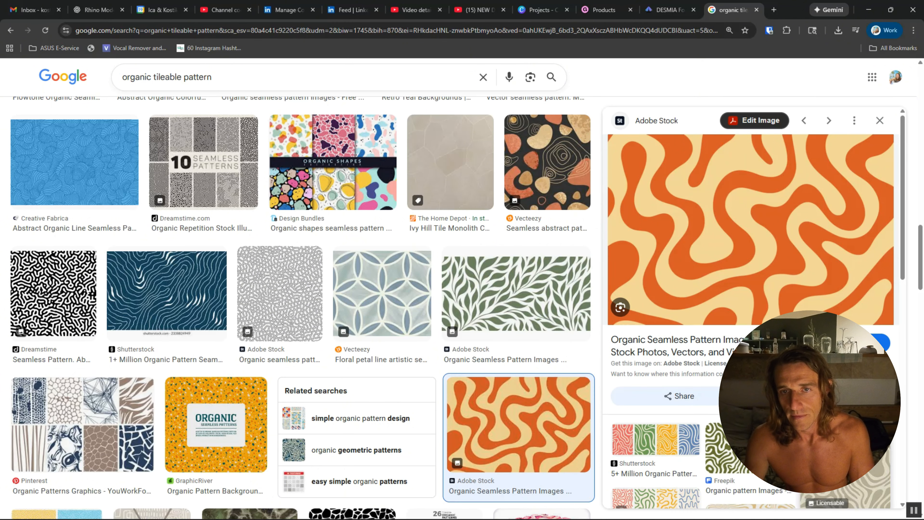
{"action": "key", "text": "Right"}
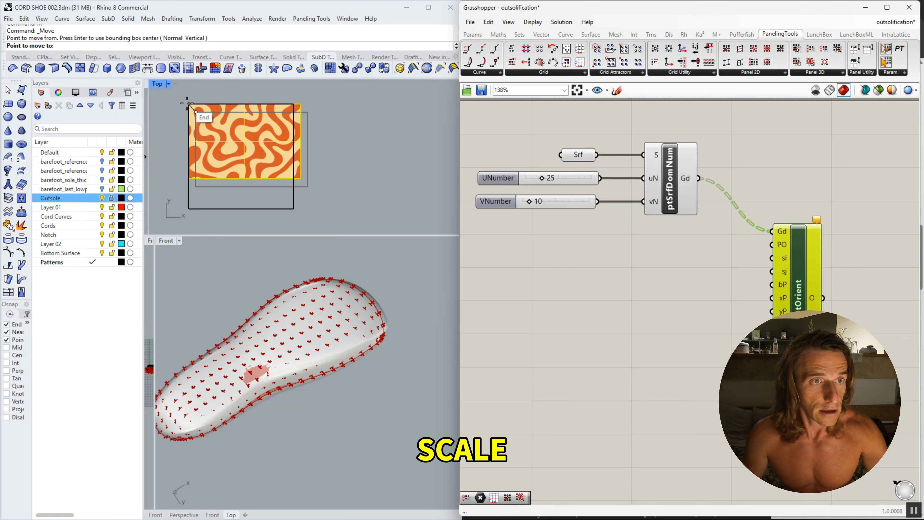
Snap the pattern picture to the square's upper-left corner in Rhino and scale it uniformly to the square's width.
{"action": "left_click", "coordinate": [235, 155]}
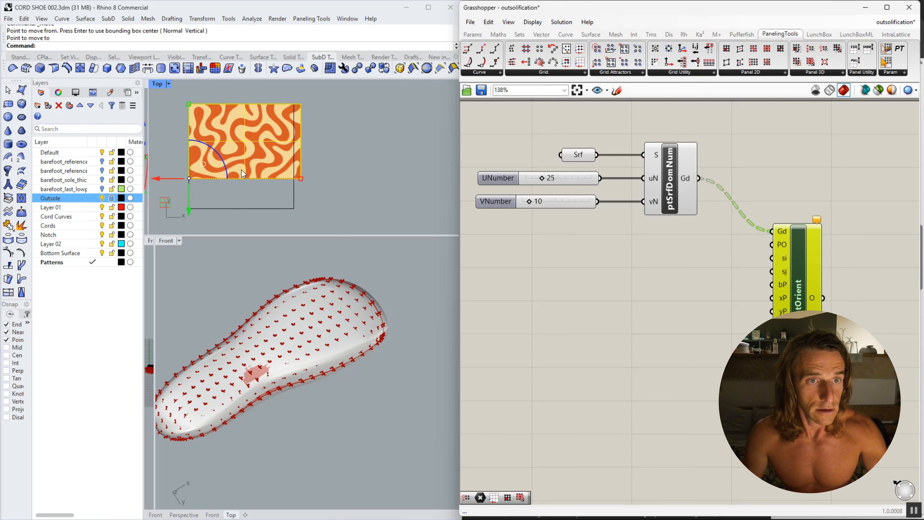
{"action": "type", "text": "scale"}
{"action": "key", "text": "Return"}
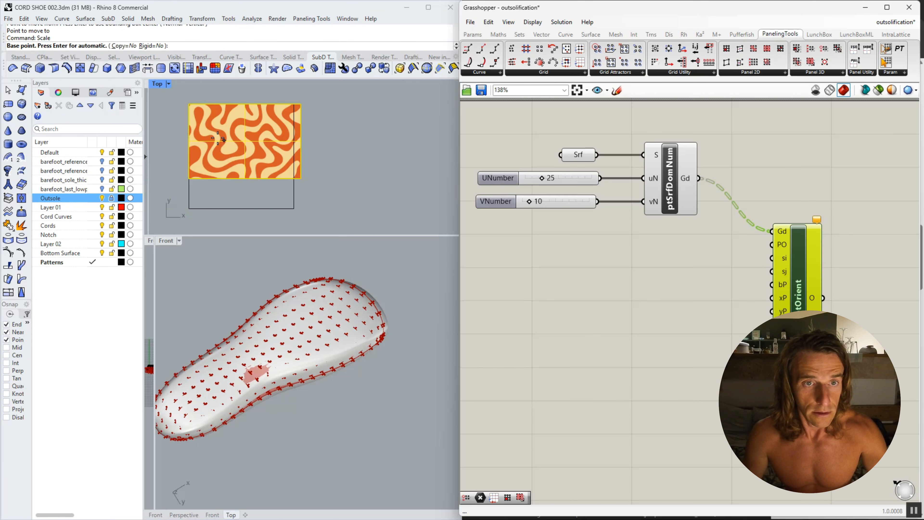
{"action": "left_click", "coordinate": [189, 104]}
{"action": "left_click", "coordinate": [301, 104]}
{"action": "left_click", "coordinate": [293, 104]}
Stretch the picture vertically with Scale1D so its height matches the square.
{"action": "type", "text": "scale1d"}
{"action": "left_click", "coordinate": [189, 104]}
{"action": "left_click", "coordinate": [189, 173]}
{"action": "left_click", "coordinate": [189, 209]}
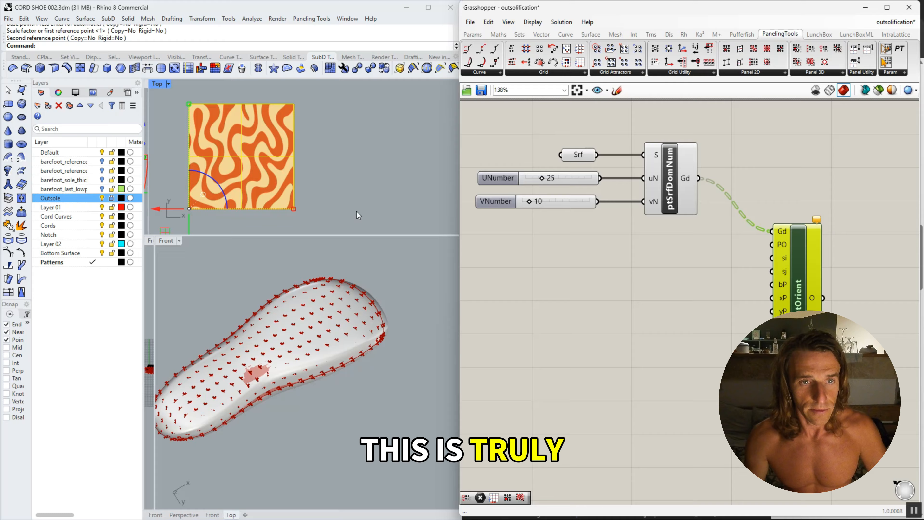
Try moving the picture off the square and copying it edge to edge to test the tiling, and undo both changes.
{"action": "left_click", "coordinate": [346, 178]}
{"action": "scroll", "coordinate": [229, 150], "scroll_direction": "down", "scroll_amount": 4}
{"action": "left_click_drag", "start_coordinate": [241, 167], "coordinate": [316, 194]}
{"action": "type", "text": "copy"}
{"action": "key", "text": "Return"}
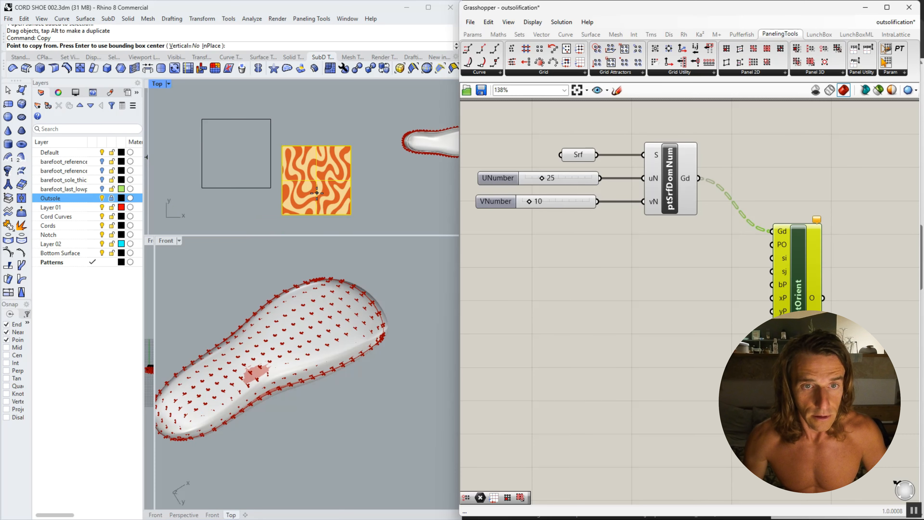
{"action": "left_click", "coordinate": [281, 215]}
{"action": "left_click", "coordinate": [351, 215]}
{"action": "key", "text": "Return"}
{"action": "key", "text": "ctrl+z"}
{"action": "key", "text": "ctrl+z"}
Copy the picture into a two-by-two grid starting at the square, and lock all four pictures.
{"action": "scroll", "coordinate": [159, 141], "scroll_direction": "up", "scroll_amount": 6}
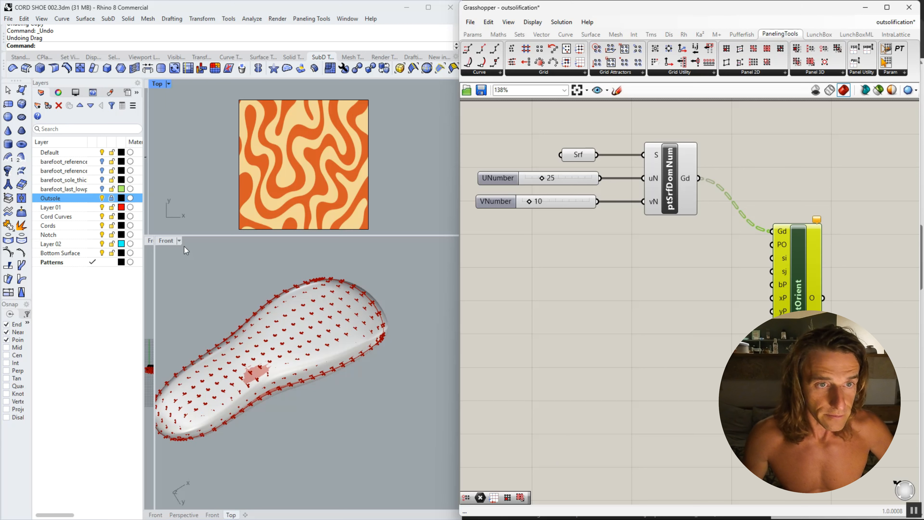
{"action": "scroll", "coordinate": [255, 97], "scroll_direction": "up", "scroll_amount": 2}
{"action": "scroll", "coordinate": [256, 96], "scroll_direction": "down", "scroll_amount": 9}
{"action": "key", "text": "Return"}
{"action": "left_click", "coordinate": [267, 203]}
{"action": "left_click", "coordinate": [314, 200], "text": "shift"}
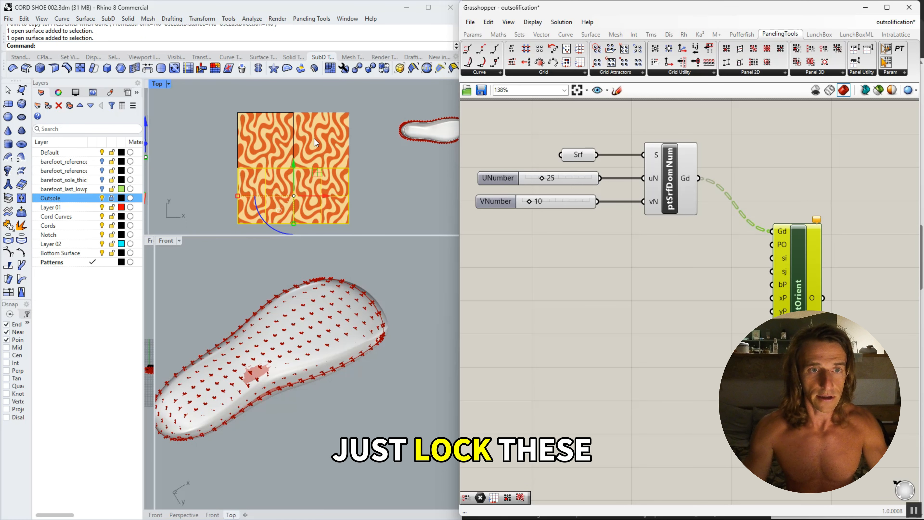
{"action": "left_click", "coordinate": [314, 138], "text": "shift"}
{"action": "left_click", "coordinate": [269, 138], "text": "shift"}
{"action": "key", "text": "ctrl+l"}
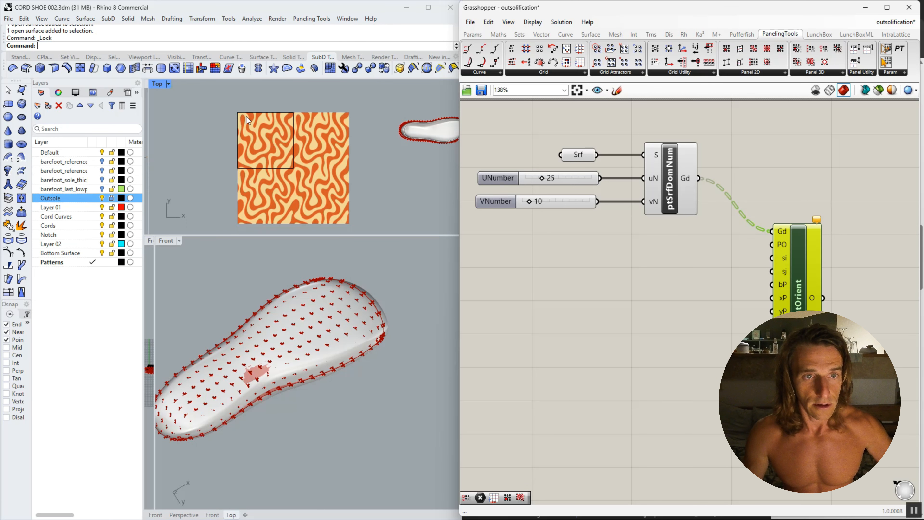
{"action": "key", "text": "ctrl+i"}
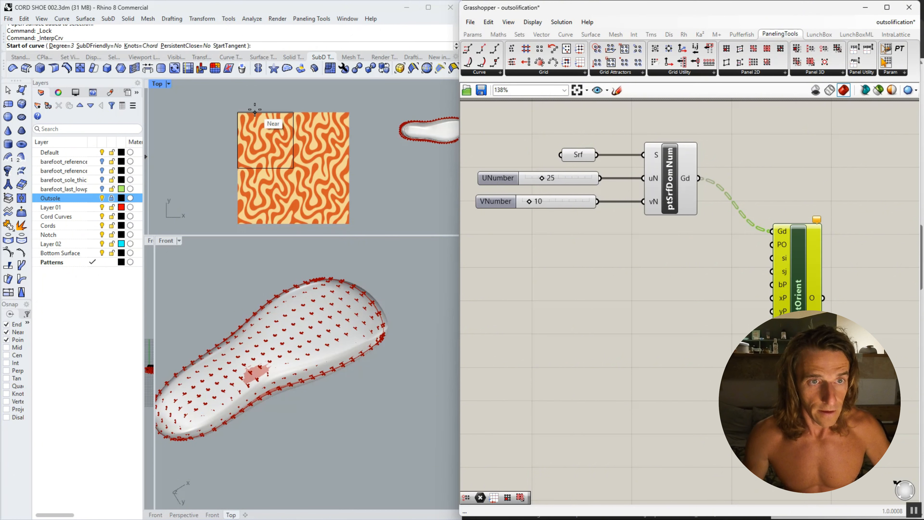
{"action": "scroll", "coordinate": [252, 109], "scroll_direction": "up", "scroll_amount": 10}
{"action": "scroll", "coordinate": [190, 111], "scroll_direction": "up", "scroll_amount": 10}
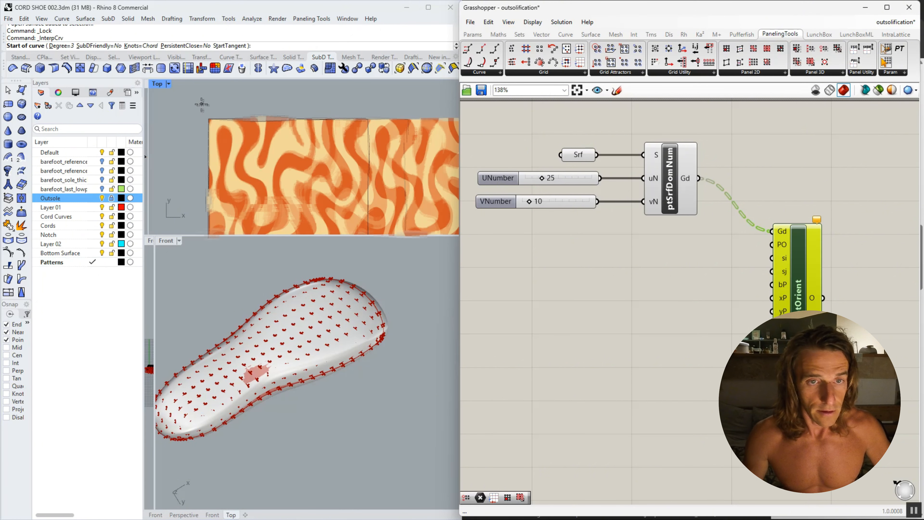
{"action": "scroll", "coordinate": [186, 143], "scroll_direction": "down", "scroll_amount": 5}
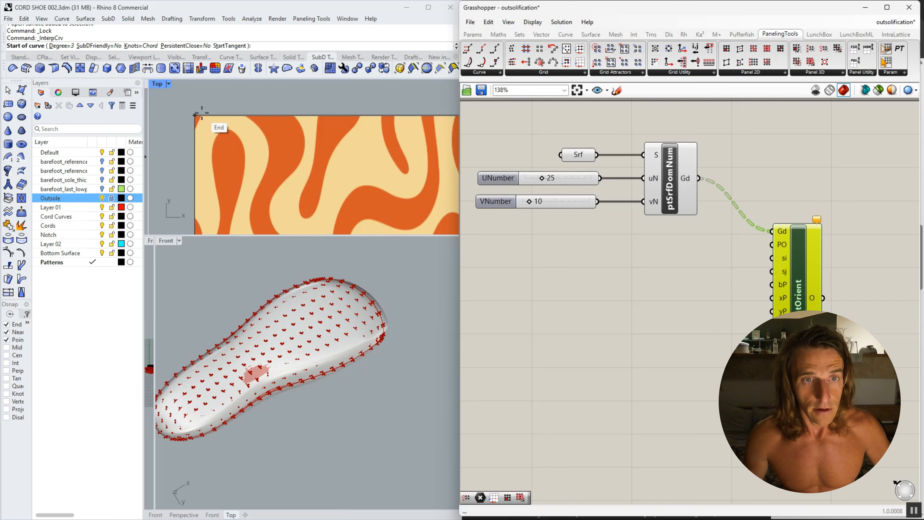
{"action": "scroll", "coordinate": [279, 175], "scroll_direction": "down", "scroll_amount": 3}
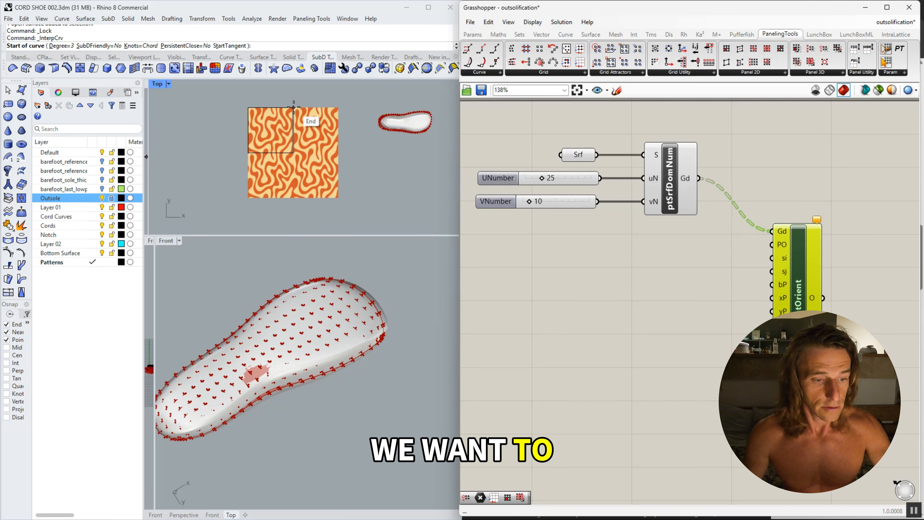
{"action": "scroll", "coordinate": [271, 216], "scroll_direction": "up", "scroll_amount": 3}
{"action": "scroll", "coordinate": [271, 216], "scroll_direction": "down", "scroll_amount": 3}
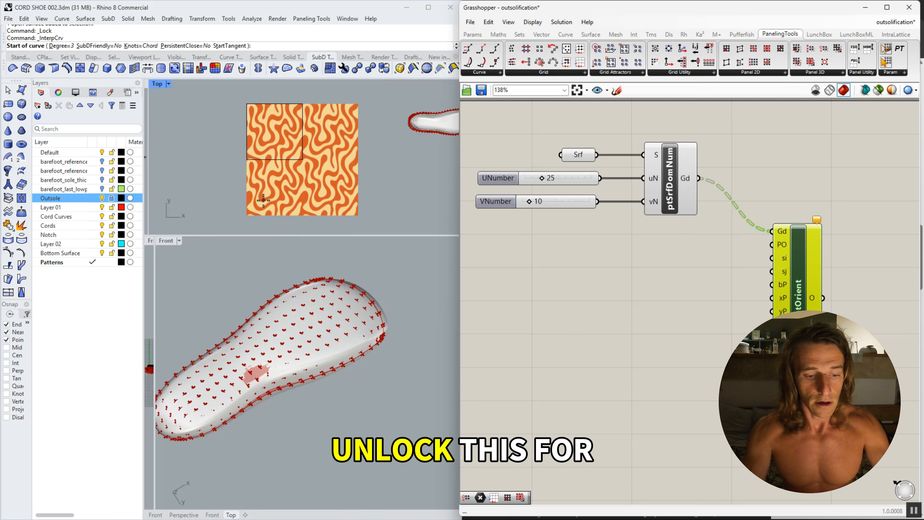
{"action": "key", "text": "Escape"}
Extend the picture tiling to a three-by-three grid centred on the square, and lock the pictures together with the square.
{"action": "scroll", "coordinate": [239, 202], "scroll_direction": "down", "scroll_amount": 3}
{"action": "key", "text": "Return"}
{"action": "left_click_drag", "start_coordinate": [203, 95], "coordinate": [328, 220]}
{"action": "key", "text": "ctrl+l"}
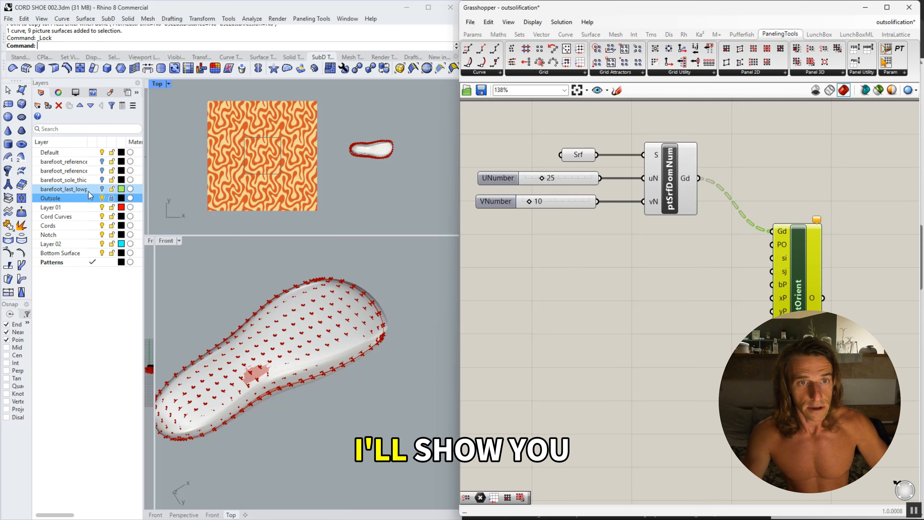
Trace the edge of the long winding orange band through the square with an interpolated curve.
{"action": "scroll", "coordinate": [251, 153], "scroll_direction": "up", "scroll_amount": 12}
{"action": "left_click", "coordinate": [348, 195]}
{"action": "left_click", "coordinate": [359, 214]}
{"action": "left_click", "coordinate": [381, 209]}
{"action": "left_click", "coordinate": [395, 201]}
{"action": "left_click", "coordinate": [414, 196]}
{"action": "left_click", "coordinate": [423, 172]}
{"action": "left_click", "coordinate": [405, 141]}
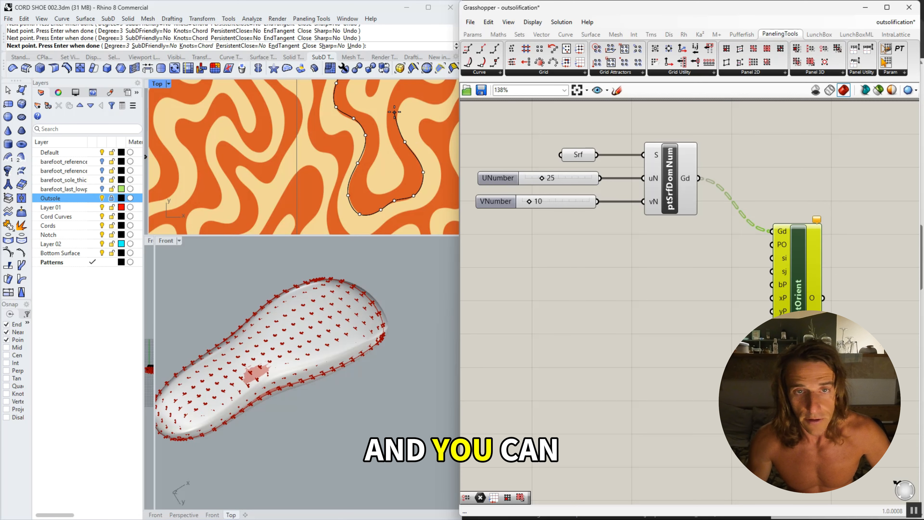
{"action": "left_click", "coordinate": [398, 113]}
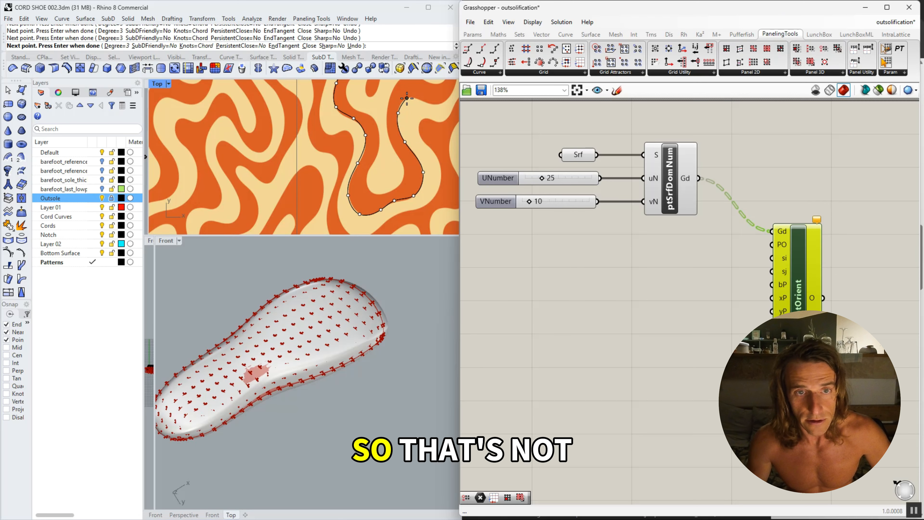
{"action": "scroll", "coordinate": [380, 141], "scroll_direction": "down", "scroll_amount": 3}
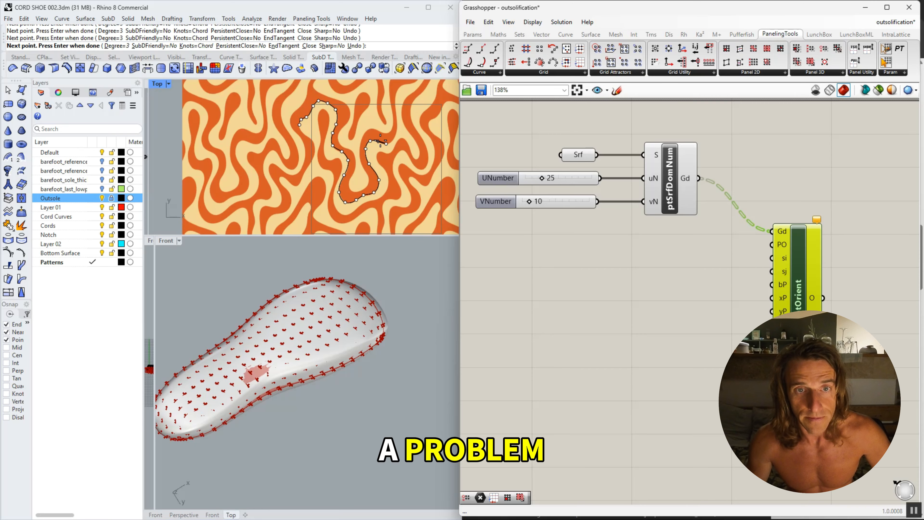
{"action": "scroll", "coordinate": [380, 141], "scroll_direction": "up", "scroll_amount": 3}
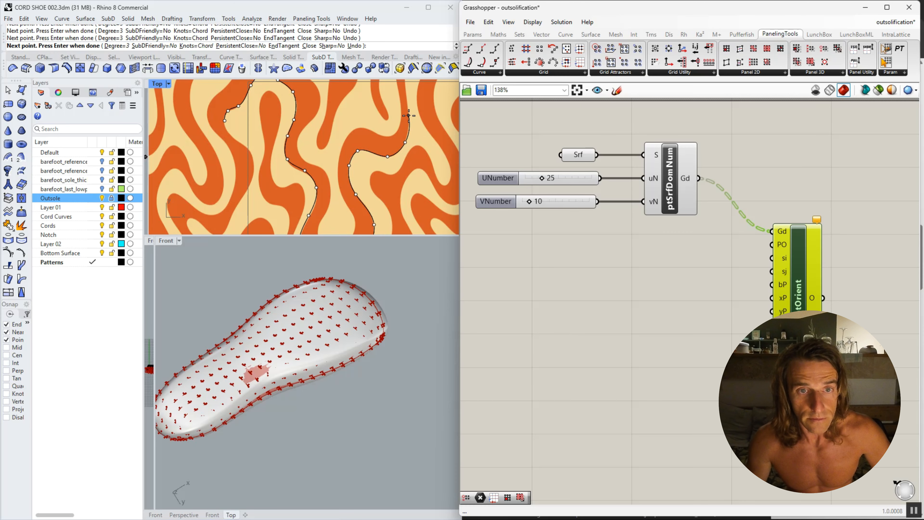
{"action": "scroll", "coordinate": [398, 149], "scroll_direction": "down", "scroll_amount": 3}
{"action": "scroll", "coordinate": [382, 145], "scroll_direction": "up", "scroll_amount": 3}
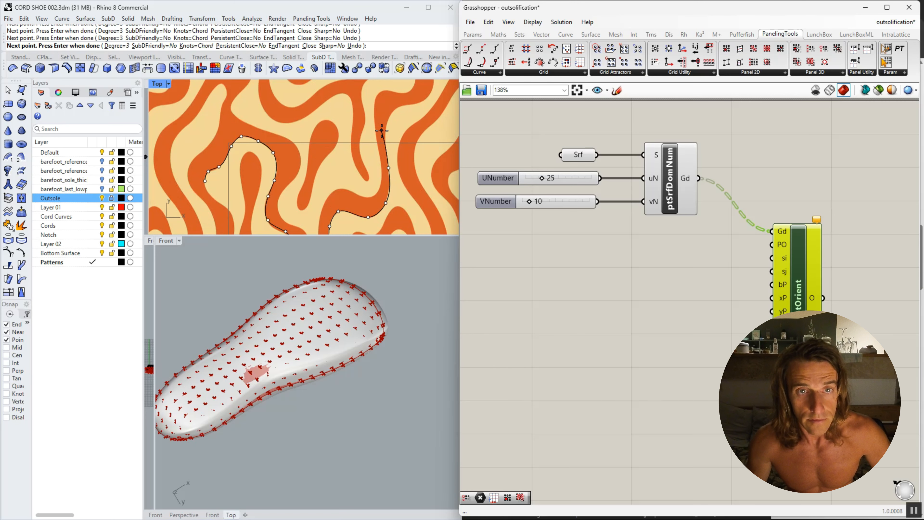
{"action": "scroll", "coordinate": [382, 131], "scroll_direction": "up", "scroll_amount": 2}
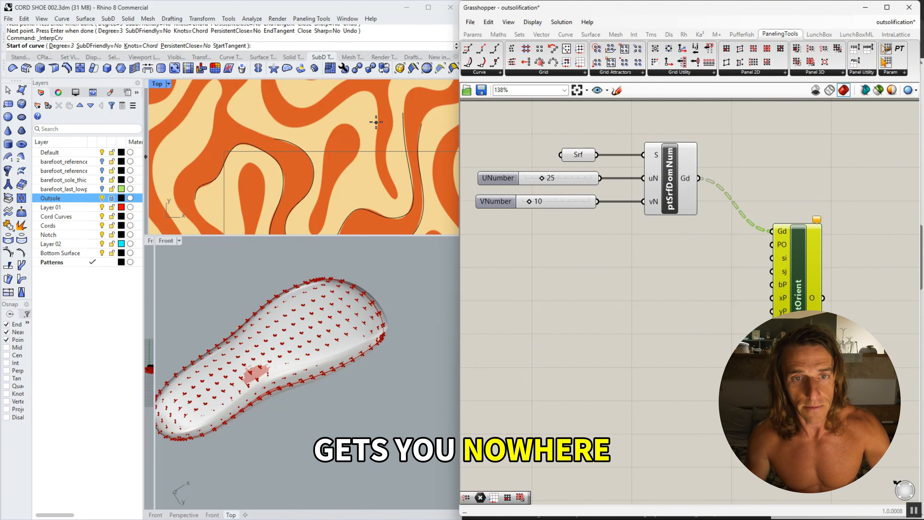
Trace the narrow orange finger that ends just below the square's upper edge with an interpolated curve.
{"action": "left_click", "coordinate": [376, 122]}
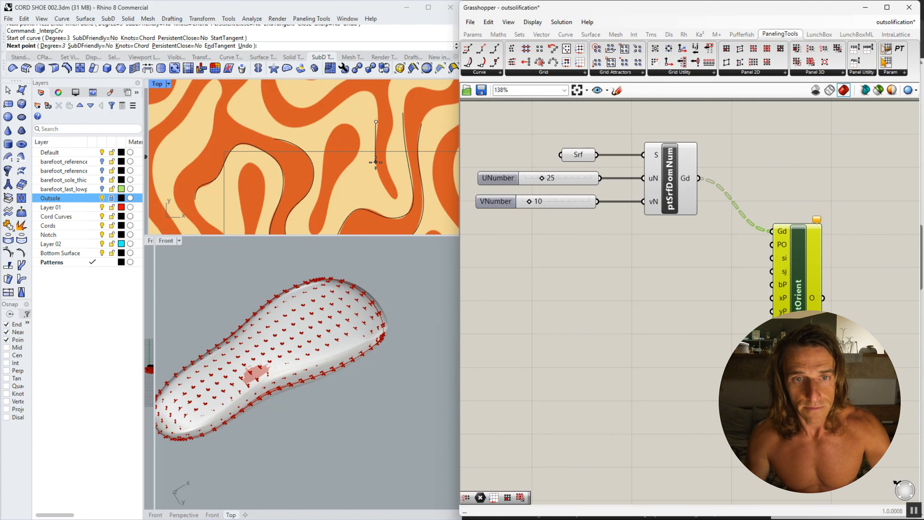
{"action": "left_click", "coordinate": [375, 162]}
{"action": "scroll", "coordinate": [381, 182], "scroll_direction": "up", "scroll_amount": 2}
{"action": "left_click", "coordinate": [382, 185]}
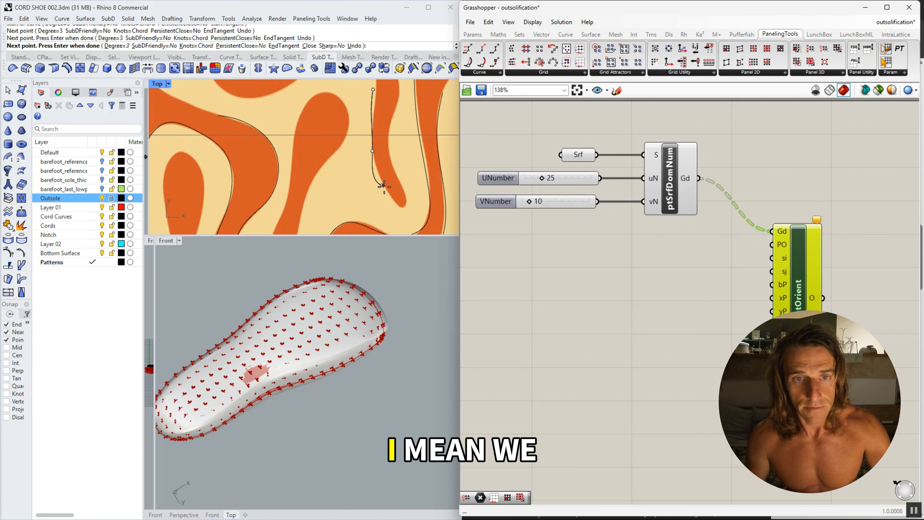
{"action": "left_click", "coordinate": [404, 209]}
{"action": "left_click", "coordinate": [402, 186]}
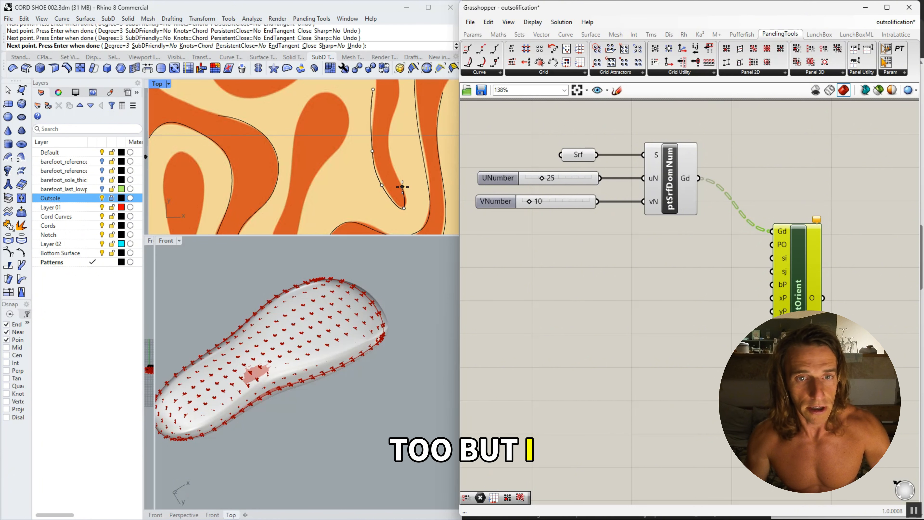
{"action": "left_click", "coordinate": [390, 158]}
{"action": "left_click", "coordinate": [396, 105]}
{"action": "key", "text": "Return"}
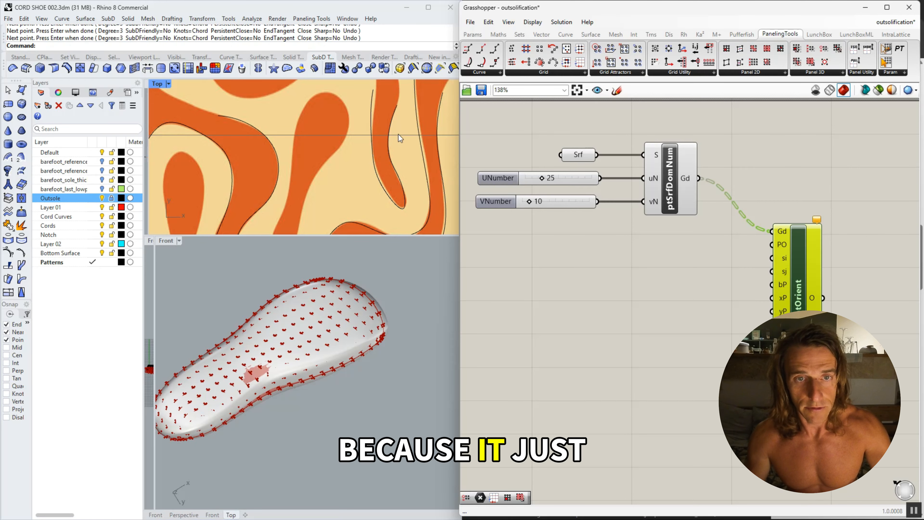
Shift a control point near the tip of the narrow finger's curve outward to match the picture.
{"action": "scroll", "coordinate": [394, 153], "scroll_direction": "down", "scroll_amount": 3}
{"action": "scroll", "coordinate": [414, 161], "scroll_direction": "up", "scroll_amount": 5}
{"action": "left_click", "coordinate": [414, 160]}
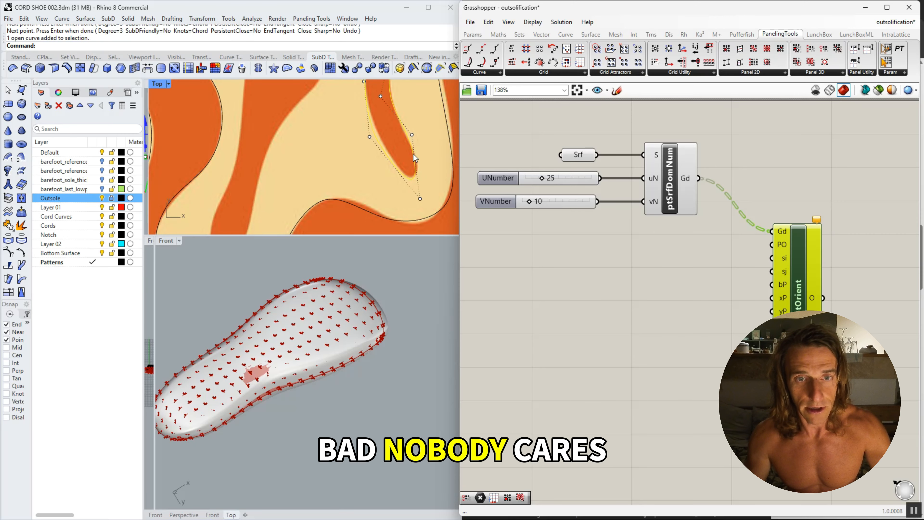
{"action": "left_click", "coordinate": [411, 135]}
{"action": "left_click_drag", "start_coordinate": [412, 135], "coordinate": [420, 141]}
Trace the outline of the club-shaped orange form crossing the square's upper edge with an interpolated curve.
{"action": "scroll", "coordinate": [415, 172], "scroll_direction": "down", "scroll_amount": 5}
{"action": "key", "text": "Return"}
{"action": "left_click", "coordinate": [336, 92]}
{"action": "left_click", "coordinate": [324, 109]}
{"action": "left_click", "coordinate": [325, 148]}
{"action": "left_click", "coordinate": [311, 194]}
{"action": "left_click", "coordinate": [307, 213]}
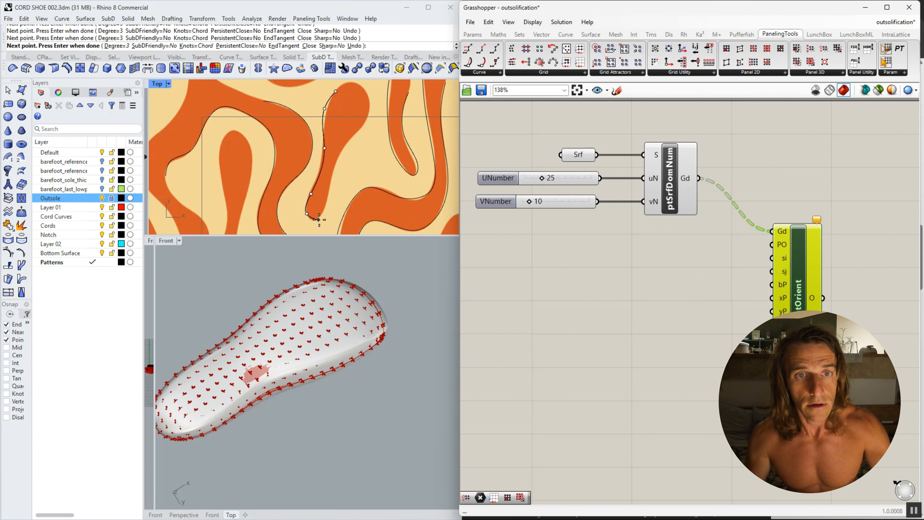
{"action": "left_click", "coordinate": [319, 220]}
{"action": "left_click", "coordinate": [334, 171]}
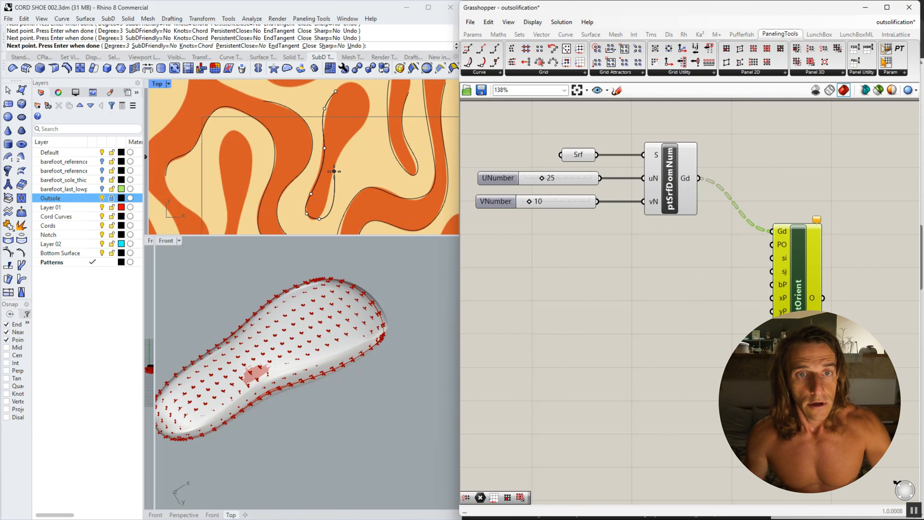
{"action": "left_click", "coordinate": [358, 130]}
{"action": "scroll", "coordinate": [366, 108], "scroll_direction": "up", "scroll_amount": 4}
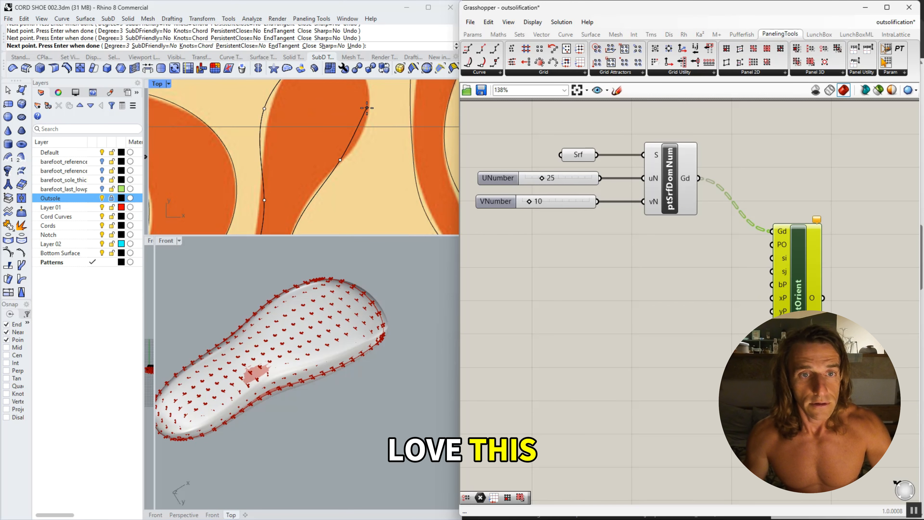
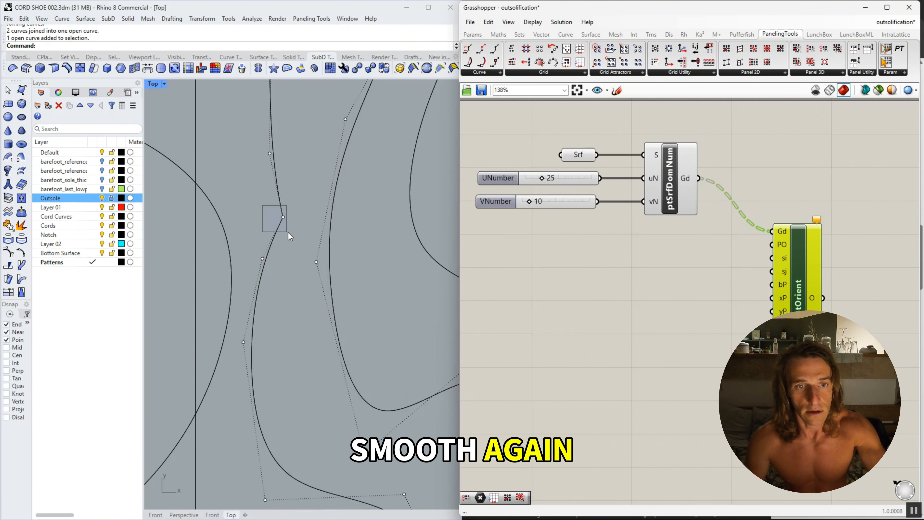
Delete the control point at the kink of the joined curve and select the neighbouring control points.
{"action": "key", "text": "Delete"}
{"action": "scroll", "coordinate": [290, 200], "scroll_direction": "down", "scroll_amount": 5}
{"action": "scroll", "coordinate": [282, 244], "scroll_direction": "up", "scroll_amount": 6}
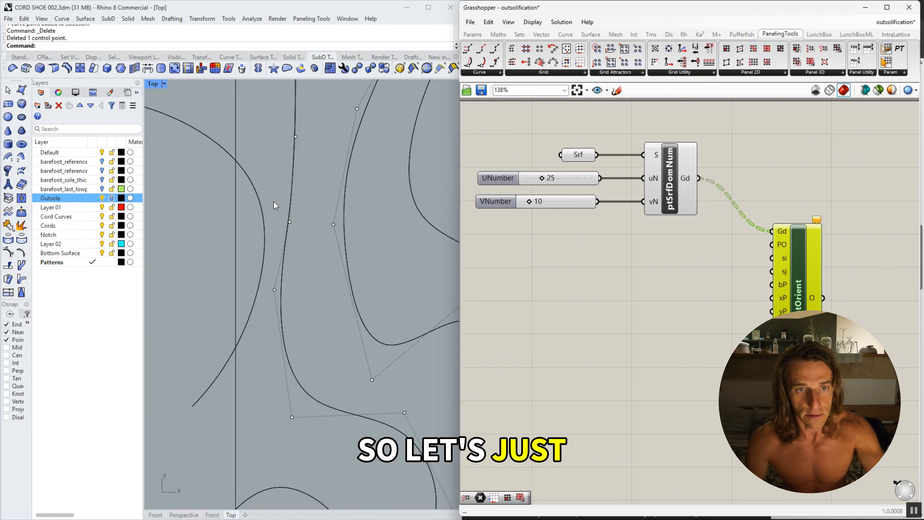
{"action": "left_click_drag", "start_coordinate": [273, 201], "coordinate": [291, 309]}
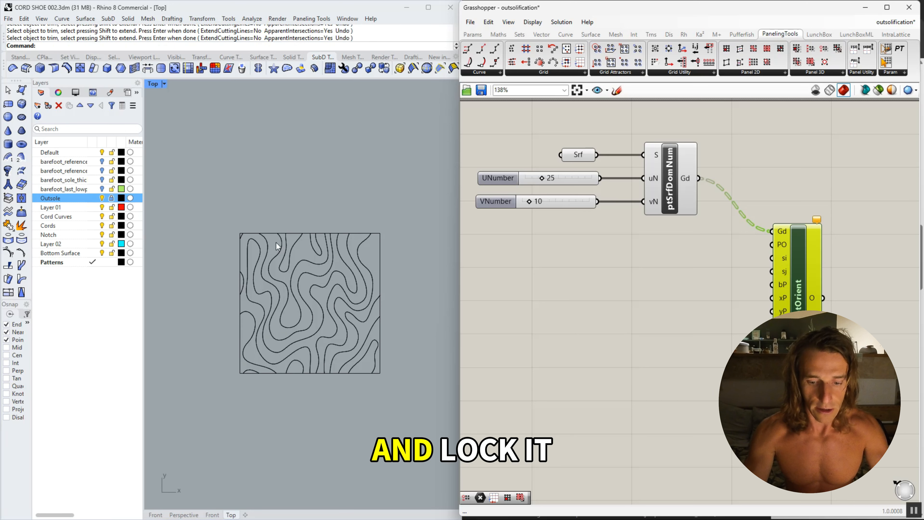
Select the square outline around the trimmed pattern and lock it.
{"action": "left_click", "coordinate": [381, 268]}
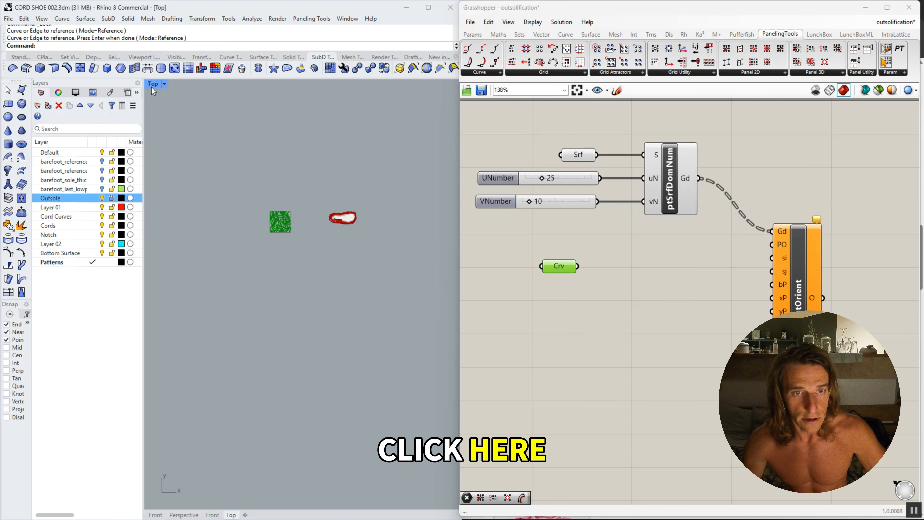
Show the shoe's bottom surface with its point grid enlarged in a maximised Front view.
{"action": "double_click", "coordinate": [153, 83]}
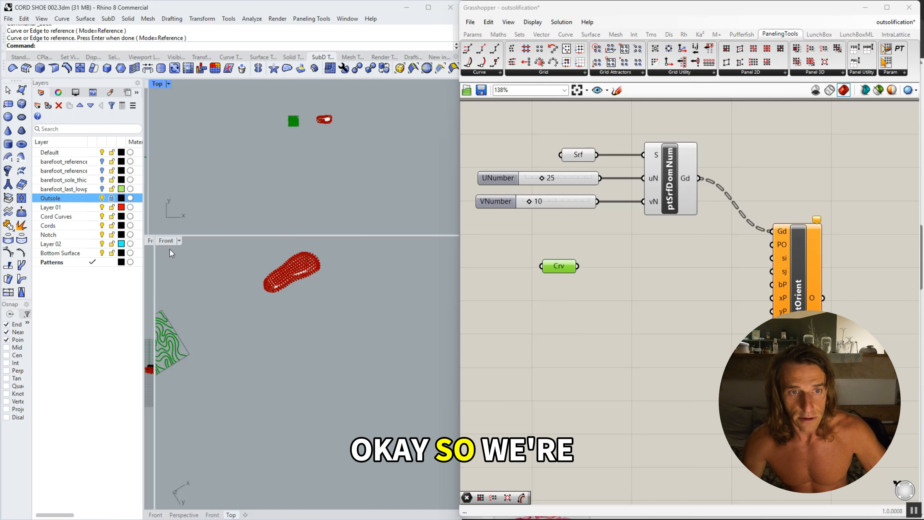
{"action": "double_click", "coordinate": [167, 241]}
{"action": "right_click_drag", "start_coordinate": [328, 161], "coordinate": [328, 224]}
{"action": "scroll", "coordinate": [332, 211], "scroll_direction": "down", "scroll_amount": 7}
{"action": "scroll", "coordinate": [329, 207], "scroll_direction": "up", "scroll_amount": 8}
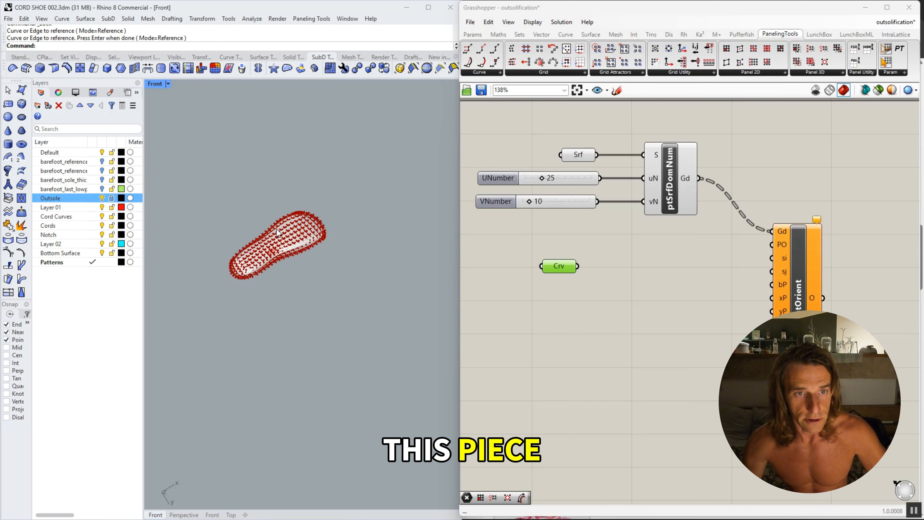
{"action": "scroll", "coordinate": [277, 233], "scroll_direction": "up", "scroll_amount": 3}
{"action": "scroll", "coordinate": [291, 236], "scroll_direction": "down", "scroll_amount": 2}
{"action": "mouse_move", "coordinate": [305, 251]}
{"action": "right_mouse_down", "text": "ctrl+shift"}
{"action": "mouse_move", "coordinate": [297, 211]}
{"action": "mouse_move", "coordinate": [306, 252]}
{"action": "right_mouse_up", "text": "ctrl+shift"}
{"action": "scroll", "coordinate": [307, 252], "scroll_direction": "up", "scroll_amount": 4}
{"action": "right_click_drag", "start_coordinate": [314, 339], "coordinate": [337, 325]}
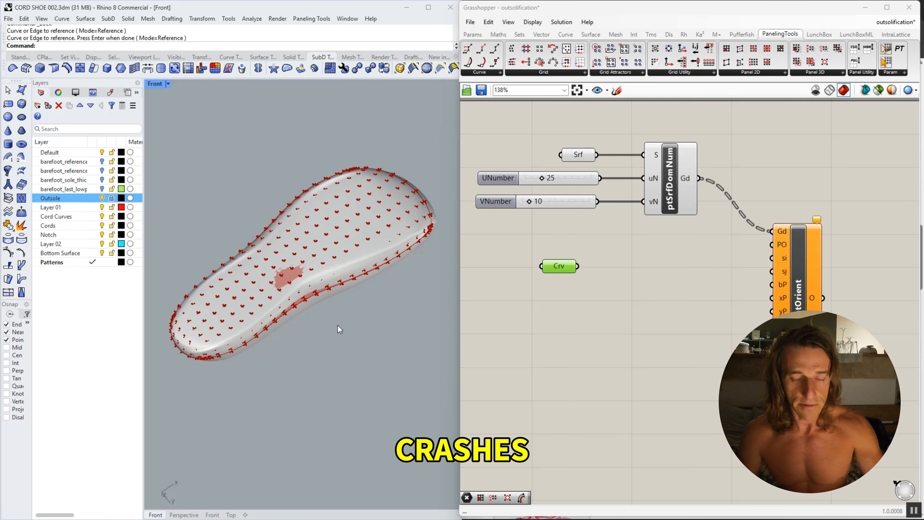
Save the Rhino model and the Grasshopper definition, and connect the Crv parameter to the Orient component's PO input.
{"action": "key", "text": "ctrl+s"}
{"action": "left_click", "coordinate": [555, 339]}
{"action": "key", "text": "ctrl+s"}
{"action": "left_click_drag", "start_coordinate": [578, 266], "coordinate": [772, 245]}
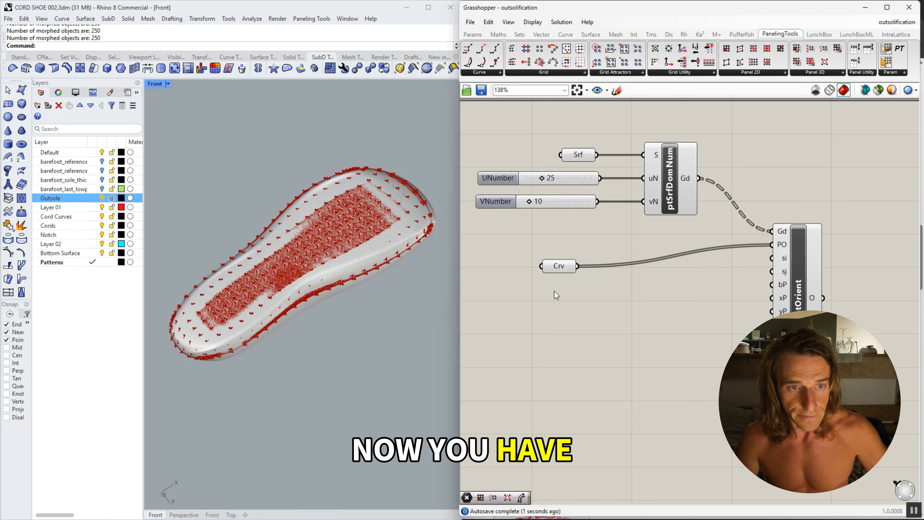
Examine how the pattern curves tile across the shoe's bottom surface and towards its edges.
{"action": "scroll", "coordinate": [400, 220], "scroll_direction": "up", "scroll_amount": 6}
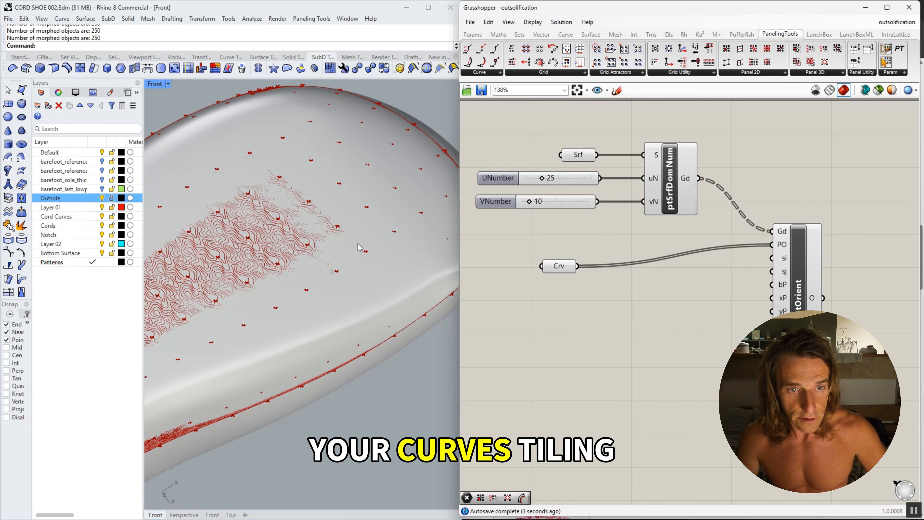
{"action": "scroll", "coordinate": [354, 247], "scroll_direction": "down", "scroll_amount": 7}
{"action": "scroll", "coordinate": [308, 281], "scroll_direction": "up", "scroll_amount": 4}
{"action": "scroll", "coordinate": [308, 280], "scroll_direction": "down", "scroll_amount": 4}
{"action": "scroll", "coordinate": [302, 262], "scroll_direction": "up", "scroll_amount": 10}
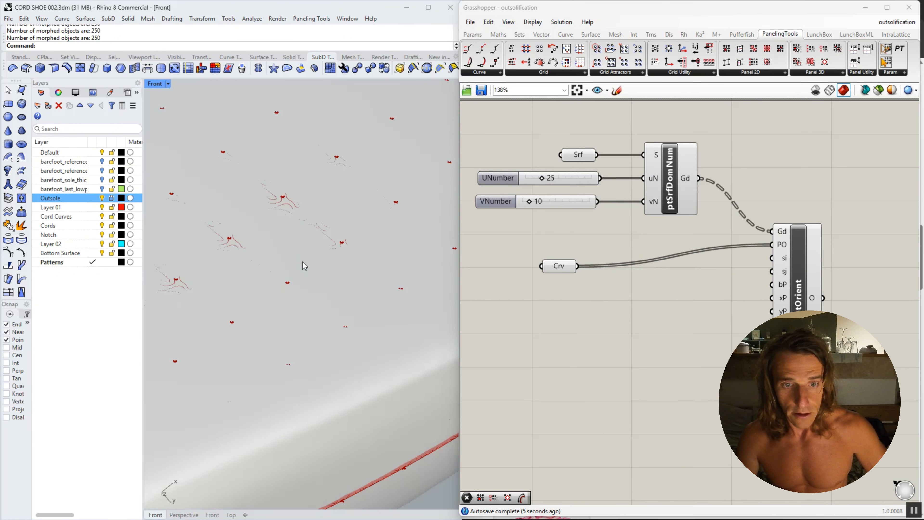
{"action": "scroll", "coordinate": [303, 253], "scroll_direction": "down", "scroll_amount": 14}
{"action": "right_click_drag", "start_coordinate": [303, 251], "coordinate": [361, 333]}
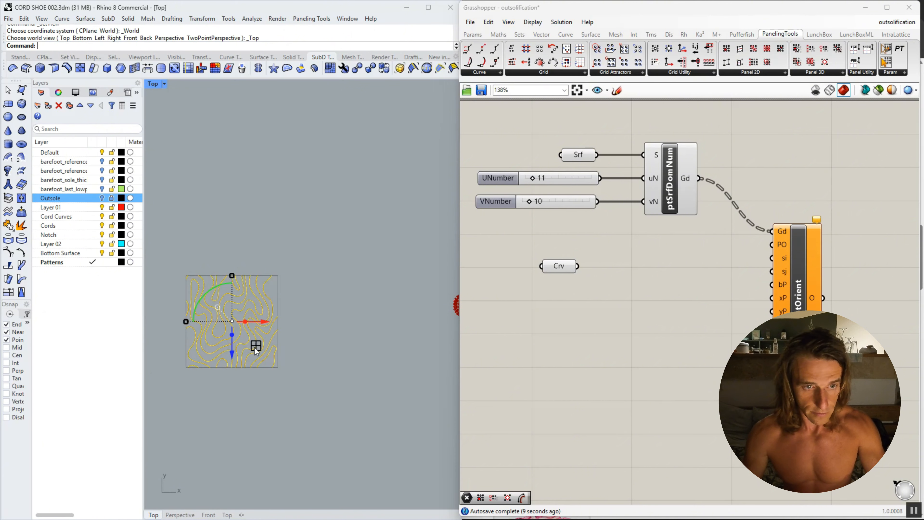
Group the selected pattern curves inside the square in the Top view.
{"action": "scroll", "coordinate": [283, 285], "scroll_direction": "up", "scroll_amount": 2}
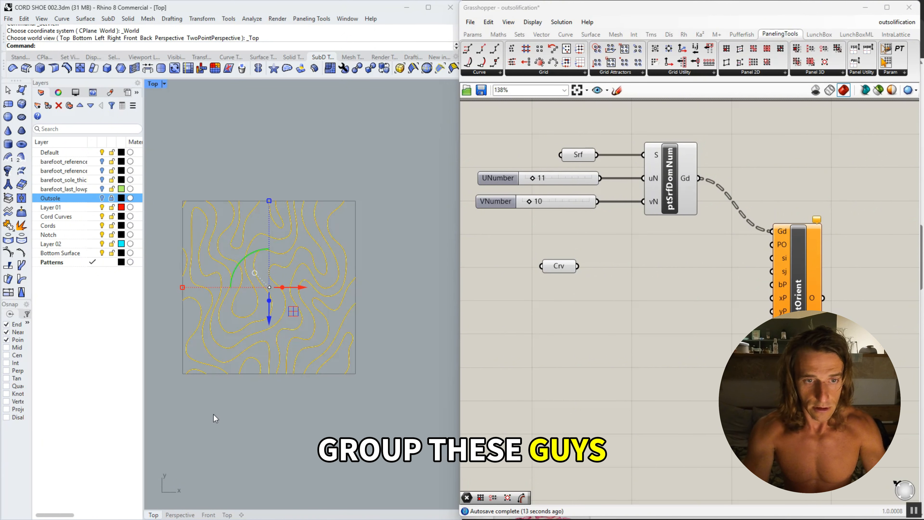
{"action": "key", "text": "ctrl+g"}
Try copying the grouped pattern curves without the border directly above the square, and undo the copying.
{"action": "type", "text": "Copy"}
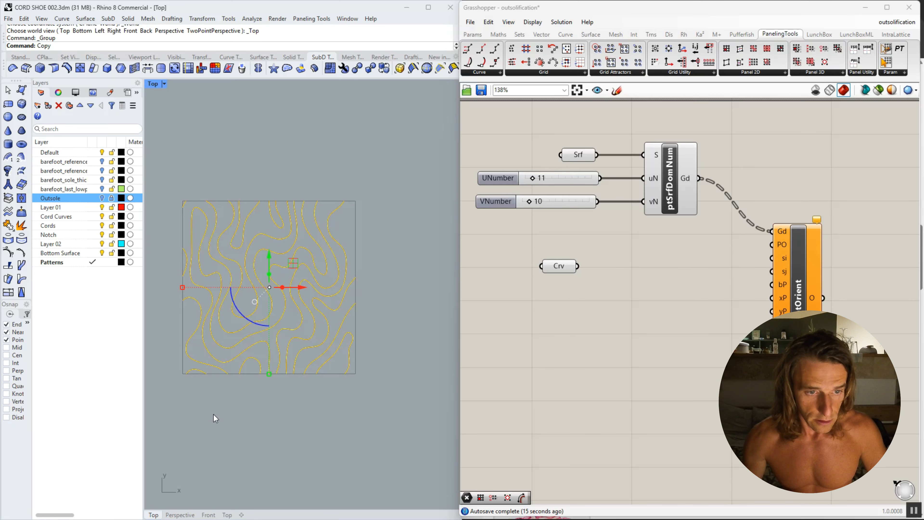
{"action": "key", "text": "Return"}
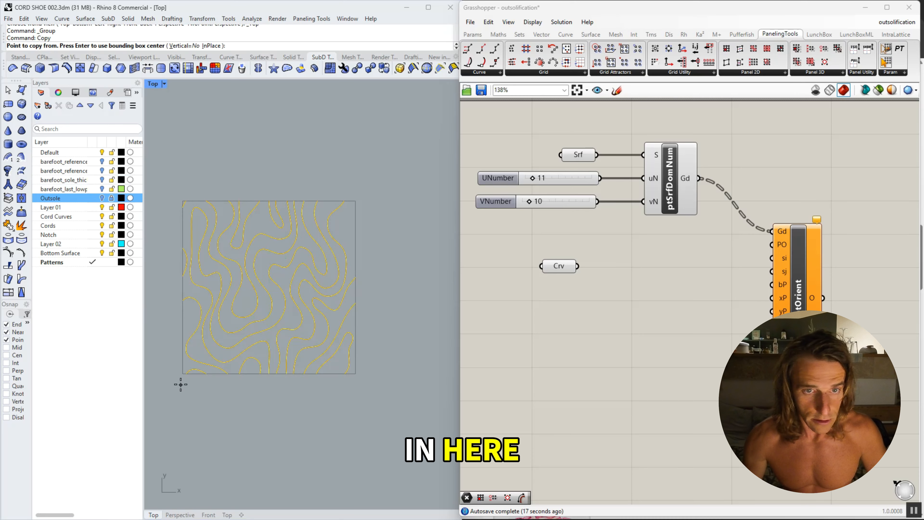
{"action": "left_click", "coordinate": [183, 373]}
{"action": "left_click", "coordinate": [180, 195]}
{"action": "key", "text": "Return"}
{"action": "scroll", "coordinate": [369, 399], "scroll_direction": "down", "scroll_amount": 3}
{"action": "left_click_drag", "start_coordinate": [221, 130], "coordinate": [401, 272]}
{"action": "key", "text": "Return"}
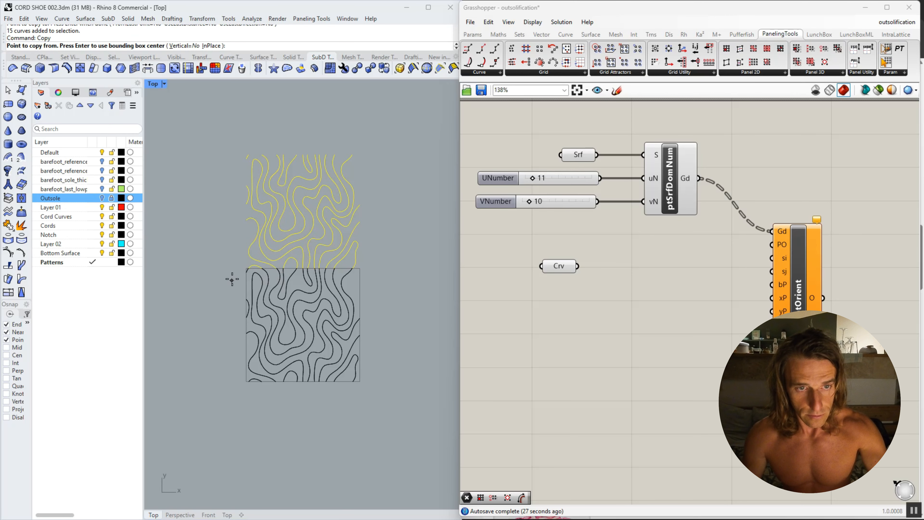
{"action": "left_click", "coordinate": [244, 267]}
{"action": "key", "text": "Escape"}
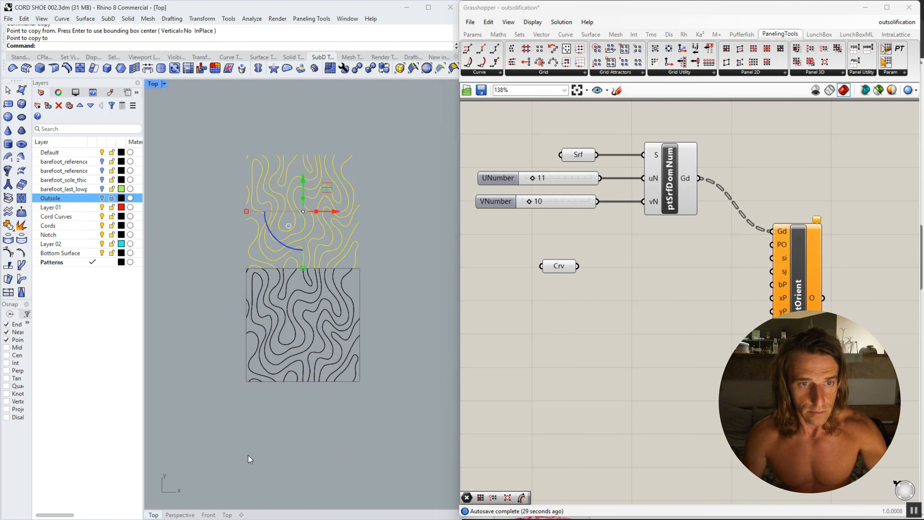
{"action": "key", "text": "Return"}
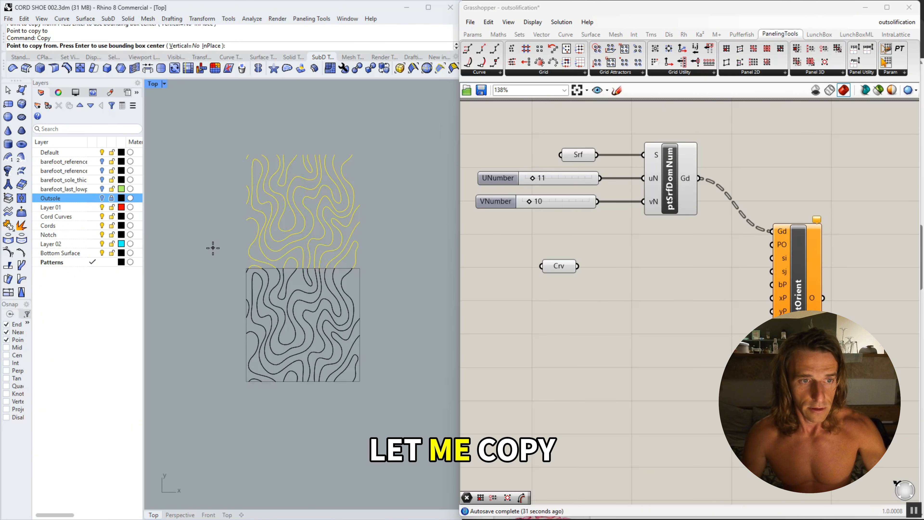
{"action": "key", "text": "Escape"}
{"action": "key", "text": "ctrl+z"}
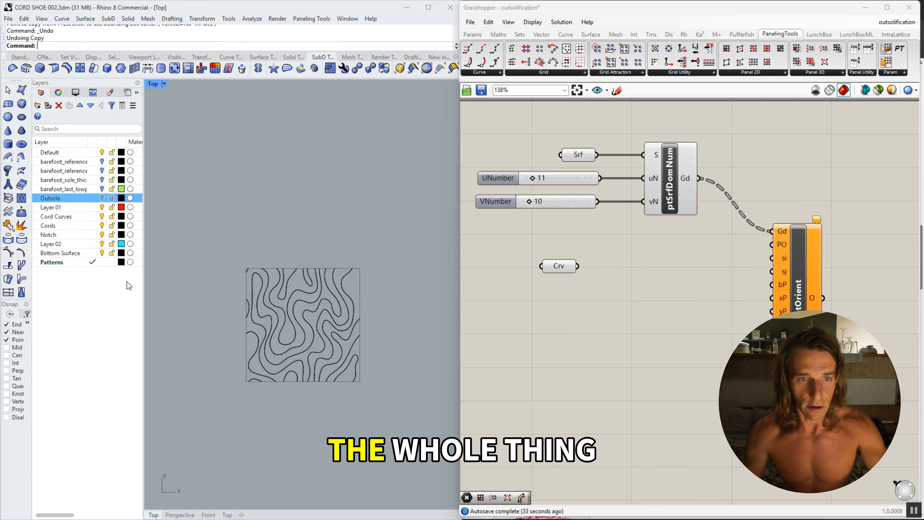
Copy the pattern curves with their square border directly above and directly to the right of the original tile.
{"action": "left_click_drag", "start_coordinate": [243, 265], "coordinate": [361, 384]}
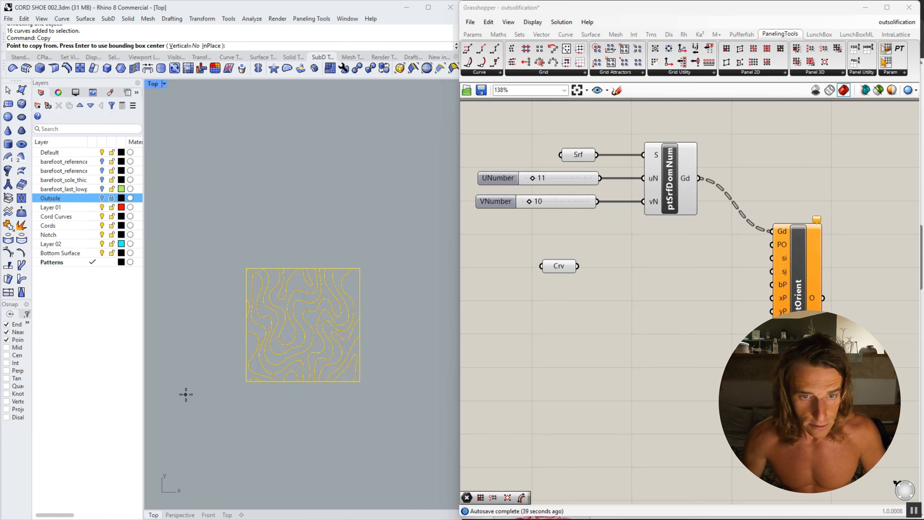
{"action": "key", "text": "Return"}
{"action": "left_click", "coordinate": [246, 381]}
{"action": "left_click", "coordinate": [246, 268]}
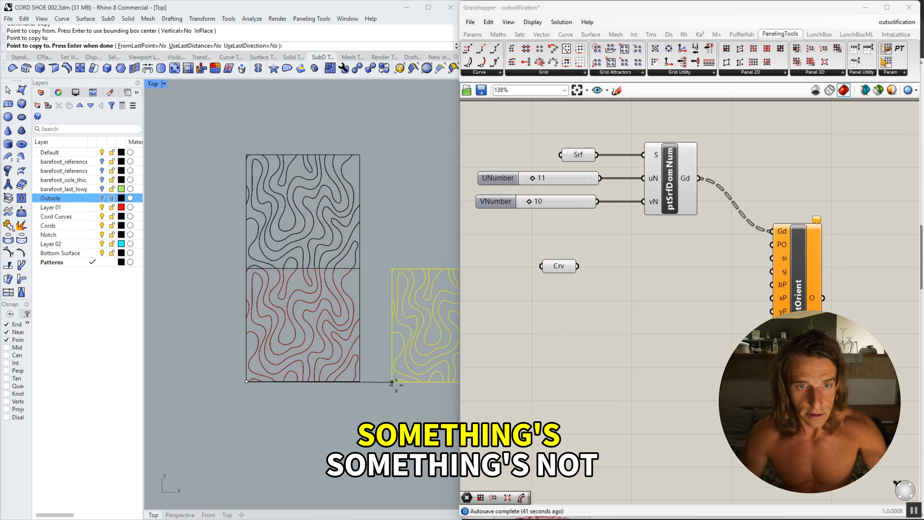
{"action": "left_click", "coordinate": [360, 381]}
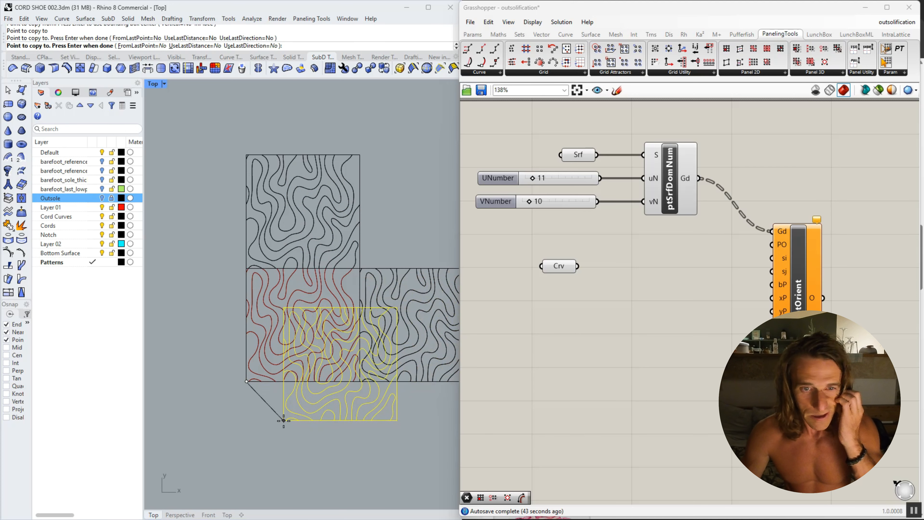
{"action": "key", "text": "Return"}
Copy the right-hand tile to directly below the original, snapping its upper-left corner to the original's lower-left corner.
{"action": "right_click_drag", "start_coordinate": [400, 411], "coordinate": [367, 374]}
{"action": "left_click_drag", "start_coordinate": [322, 227], "coordinate": [445, 349]}
{"action": "key", "text": "Return"}
{"action": "left_click", "coordinate": [326, 231]}
{"action": "scroll", "coordinate": [339, 214], "scroll_direction": "down", "scroll_amount": 4}
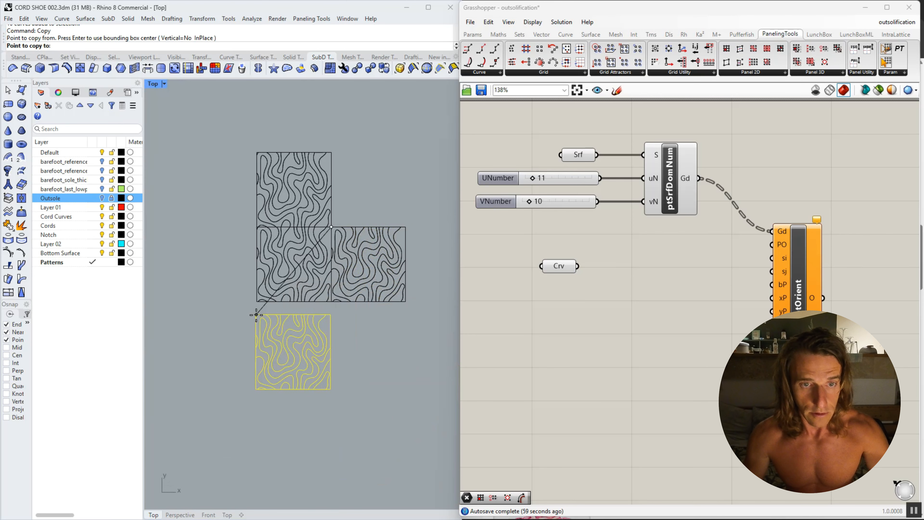
{"action": "scroll", "coordinate": [255, 314], "scroll_direction": "up", "scroll_amount": 6}
{"action": "scroll", "coordinate": [259, 313], "scroll_direction": "down", "scroll_amount": 2}
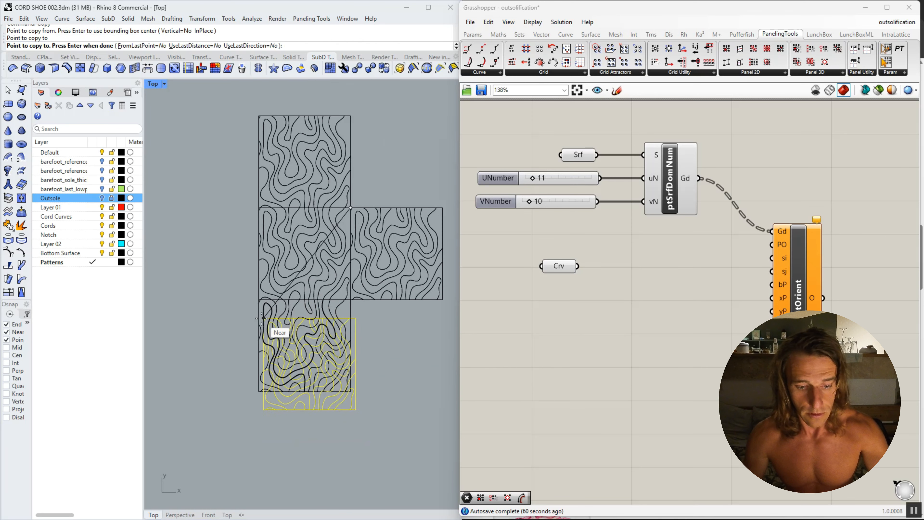
{"action": "left_click", "coordinate": [259, 300]}
{"action": "key", "text": "Return"}
Copy the lower tile to directly left of the original, completing a cross of five tiles.
{"action": "left_click_drag", "start_coordinate": [387, 387], "coordinate": [195, 334]}
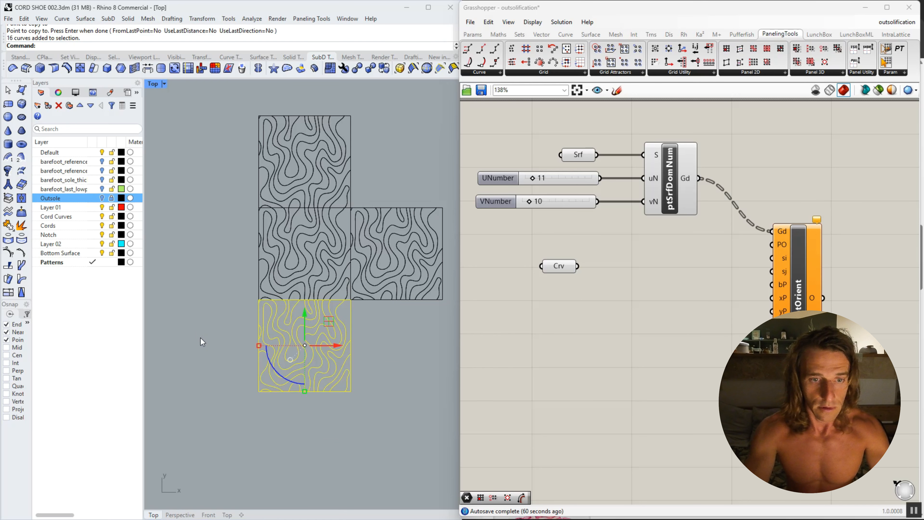
{"action": "key", "text": "Return"}
{"action": "left_click", "coordinate": [350, 391]}
{"action": "left_click", "coordinate": [258, 299]}
{"action": "key", "text": "Return"}
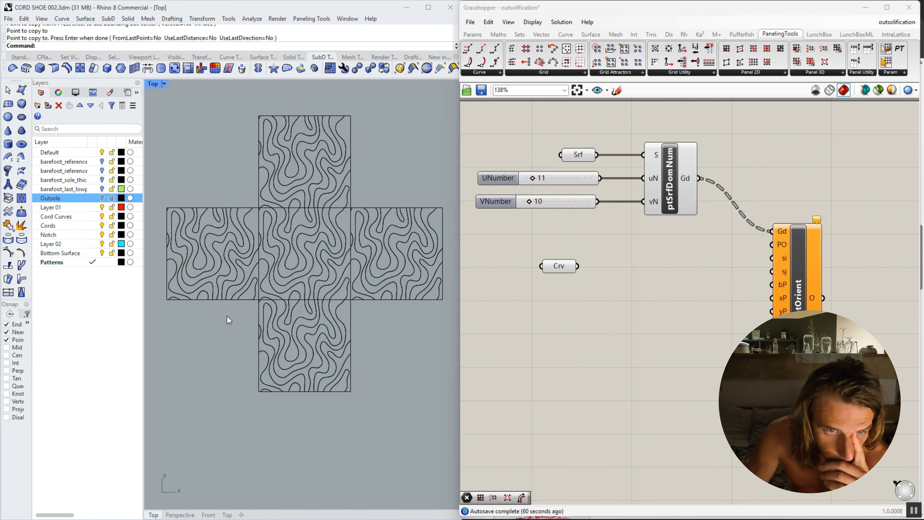
Check the seam left of the central tile, ungroup the pattern curves of all tiles, and clear the selection.
{"action": "scroll", "coordinate": [262, 256], "scroll_direction": "up", "scroll_amount": 8}
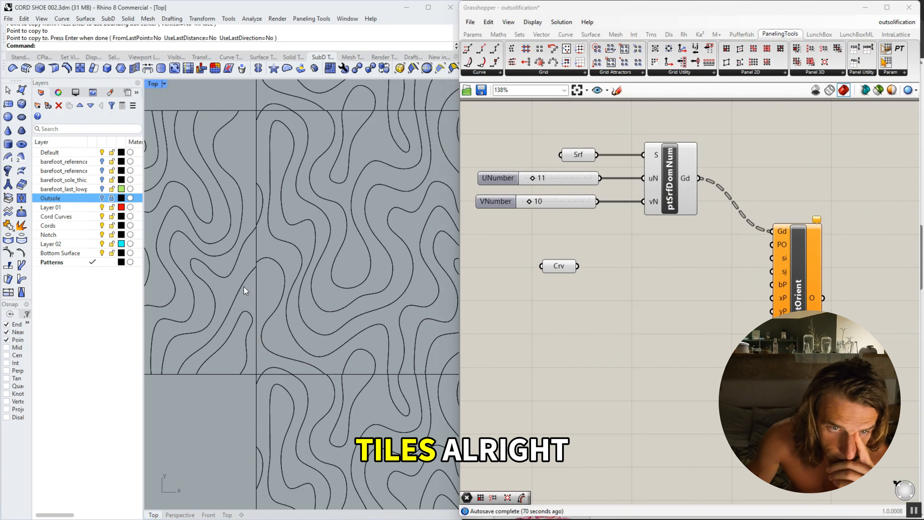
{"action": "scroll", "coordinate": [246, 286], "scroll_direction": "up", "scroll_amount": 3}
{"action": "left_click", "coordinate": [252, 278]}
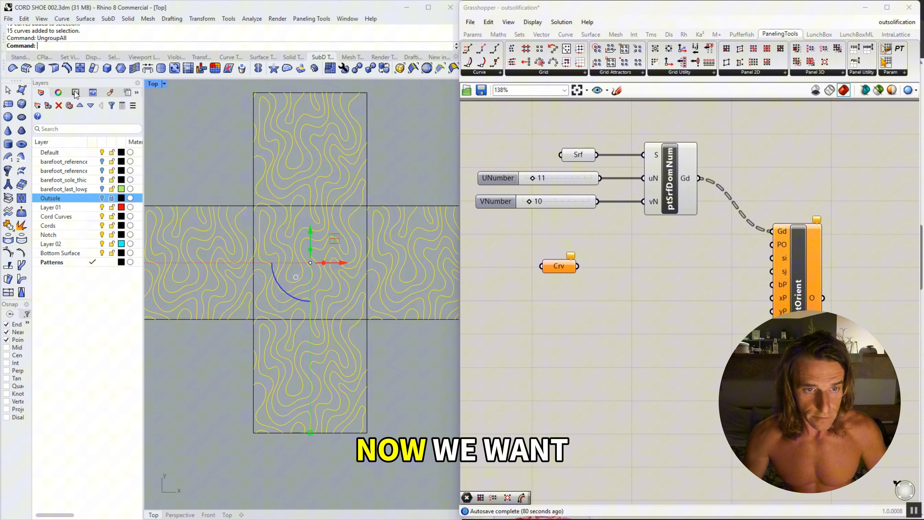
{"action": "left_click", "coordinate": [218, 391]}
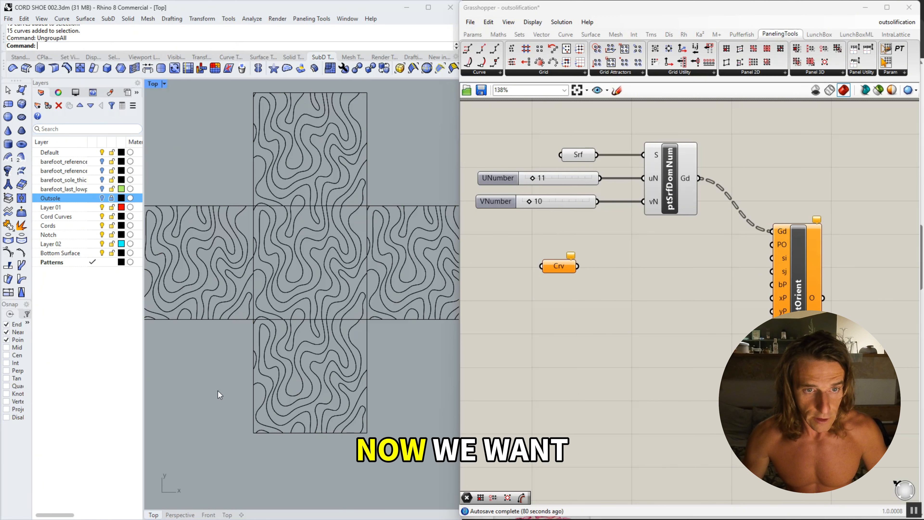
Select the left tile's curve whose end misses its neighbour at the central tile's left seam, showing its control points.
{"action": "scroll", "coordinate": [250, 272], "scroll_direction": "up", "scroll_amount": 5}
{"action": "scroll", "coordinate": [251, 286], "scroll_direction": "up", "scroll_amount": 2}
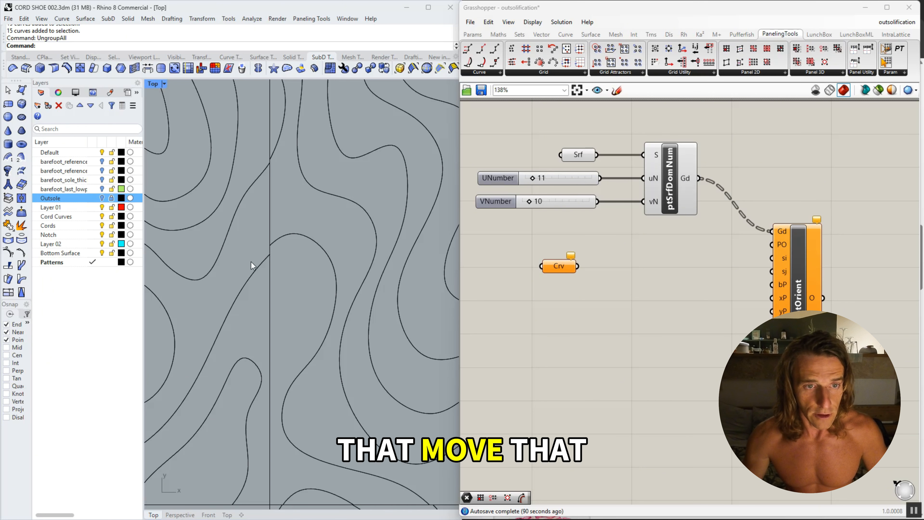
{"action": "left_click", "coordinate": [256, 267]}
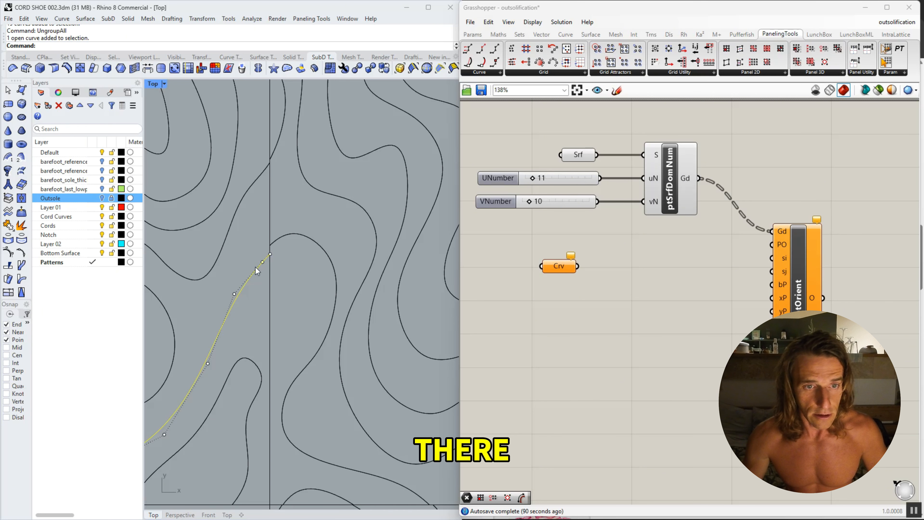